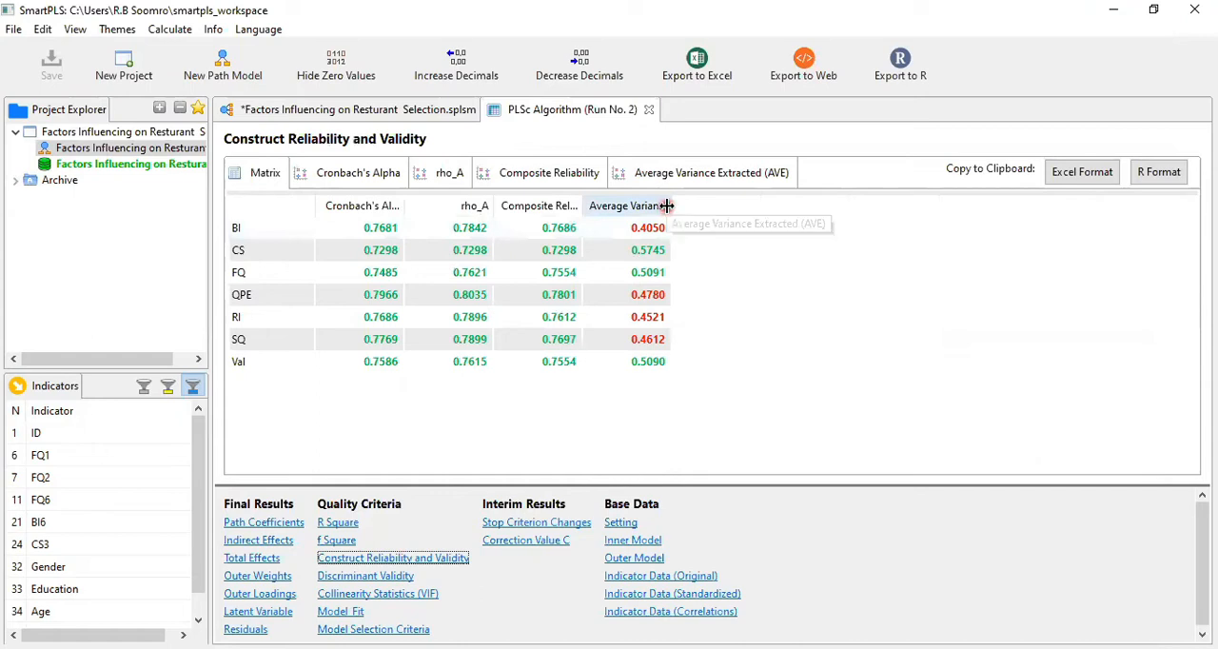
Widen the Average Variance Extracted column in the reliability results and review the AVE values alongside the path model
left_click_drag(665, 207, 776, 209)
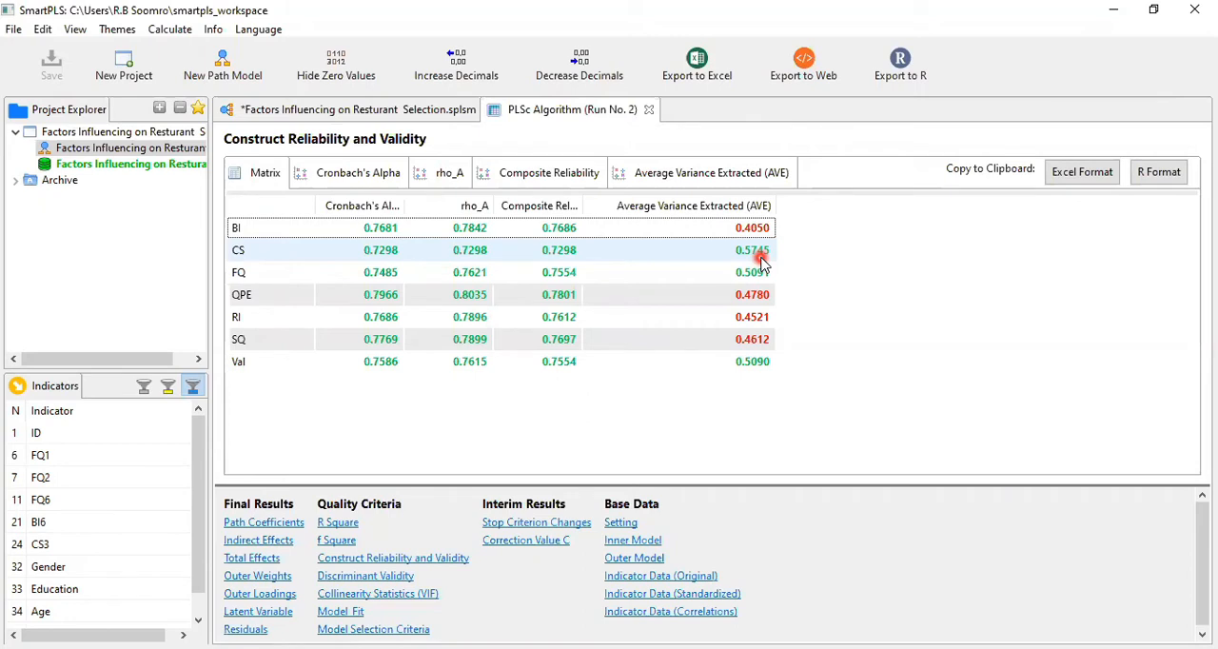
left_click(757, 297)
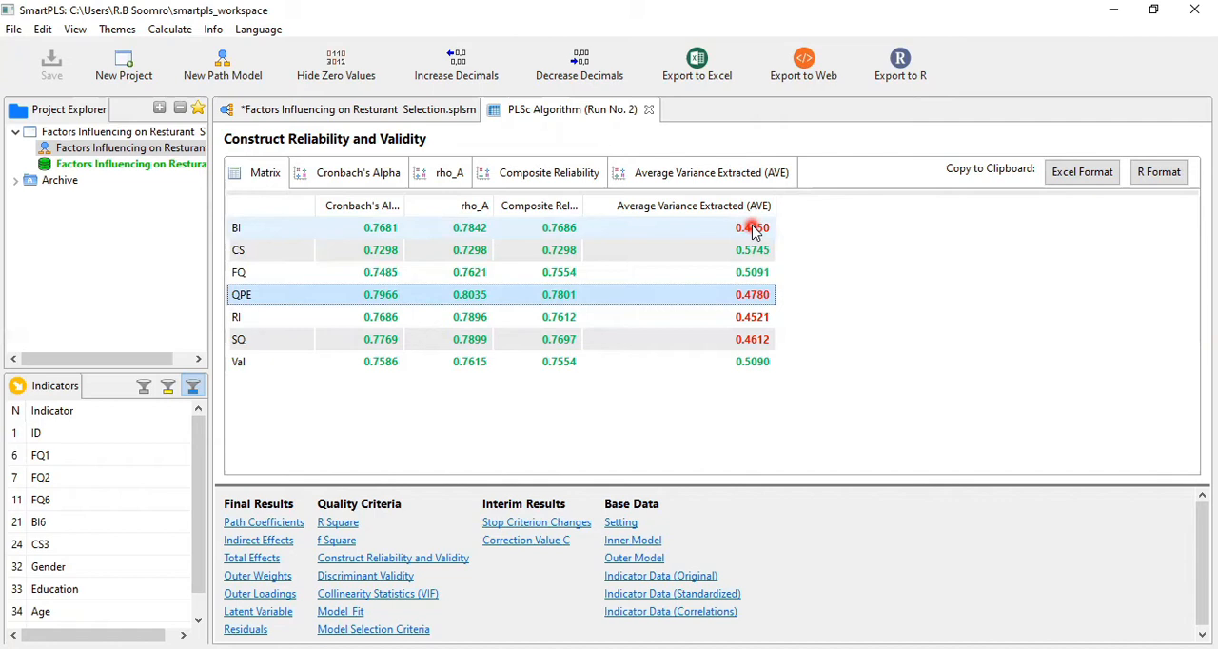
left_click(320, 112)
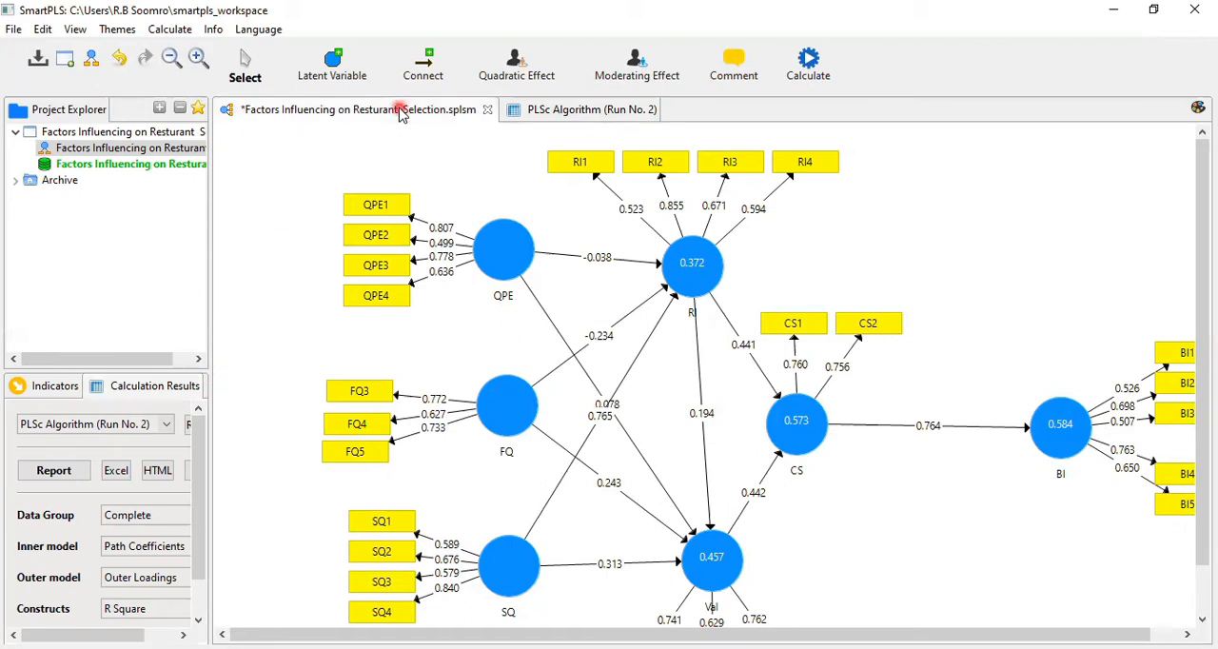
left_click(560, 112)
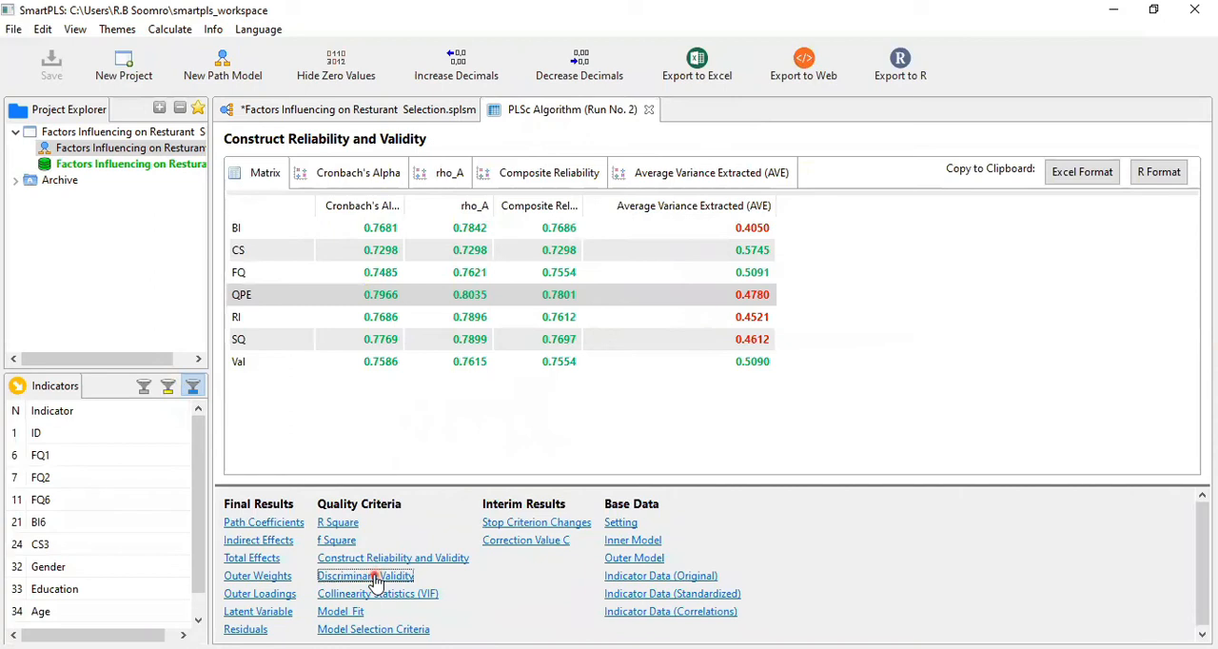
Review the Fornell-Larcker and HTMT matrices under Discriminant Validity, consulting the Food Quality items of the questionnaire in Word
left_click(374, 577)
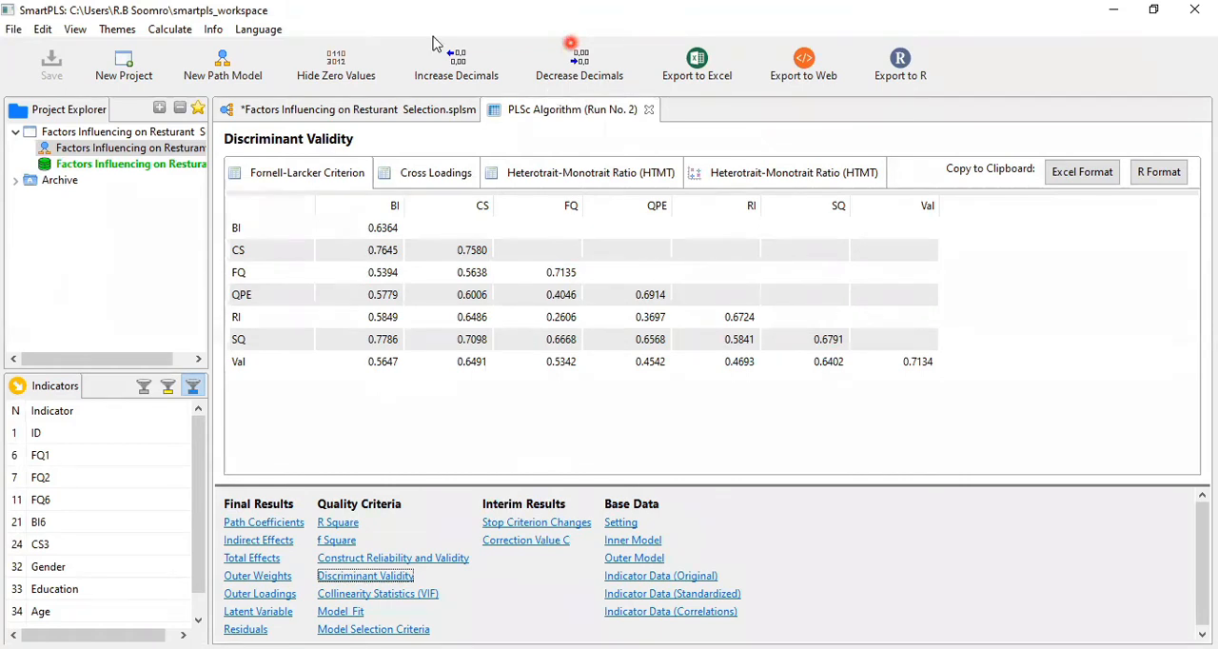
key("alt+Tab")
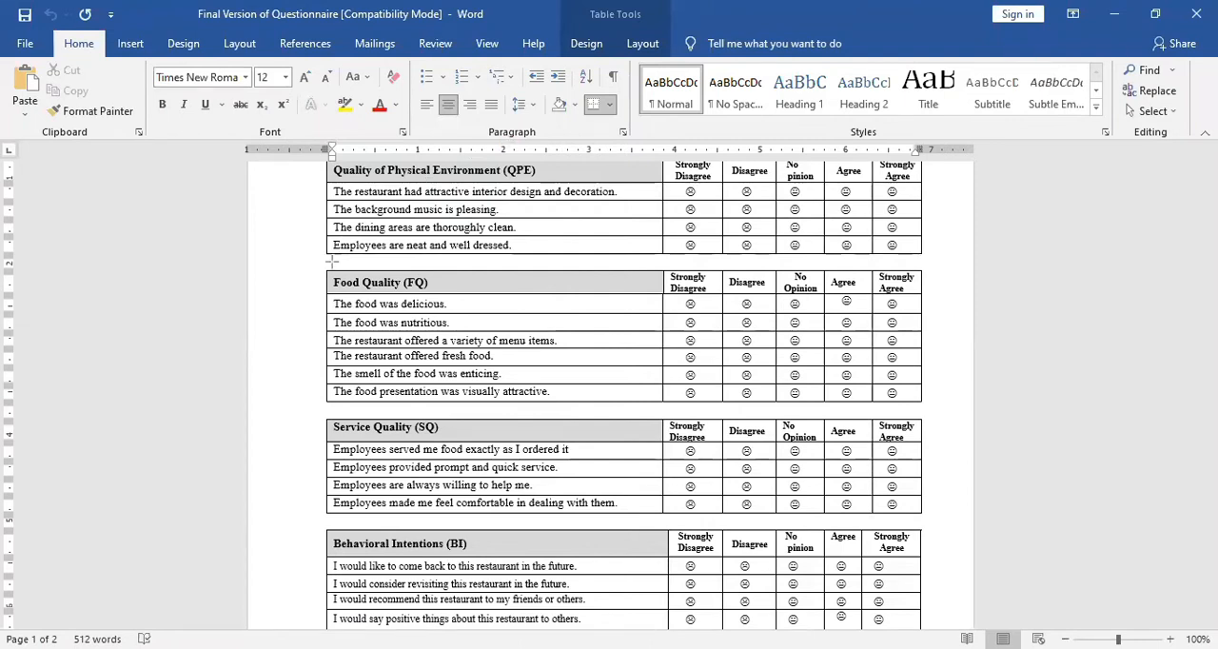
mouse_move(334, 263)
left_mouse_down()
mouse_move(611, 394)
mouse_move(680, 406)
left_mouse_up()
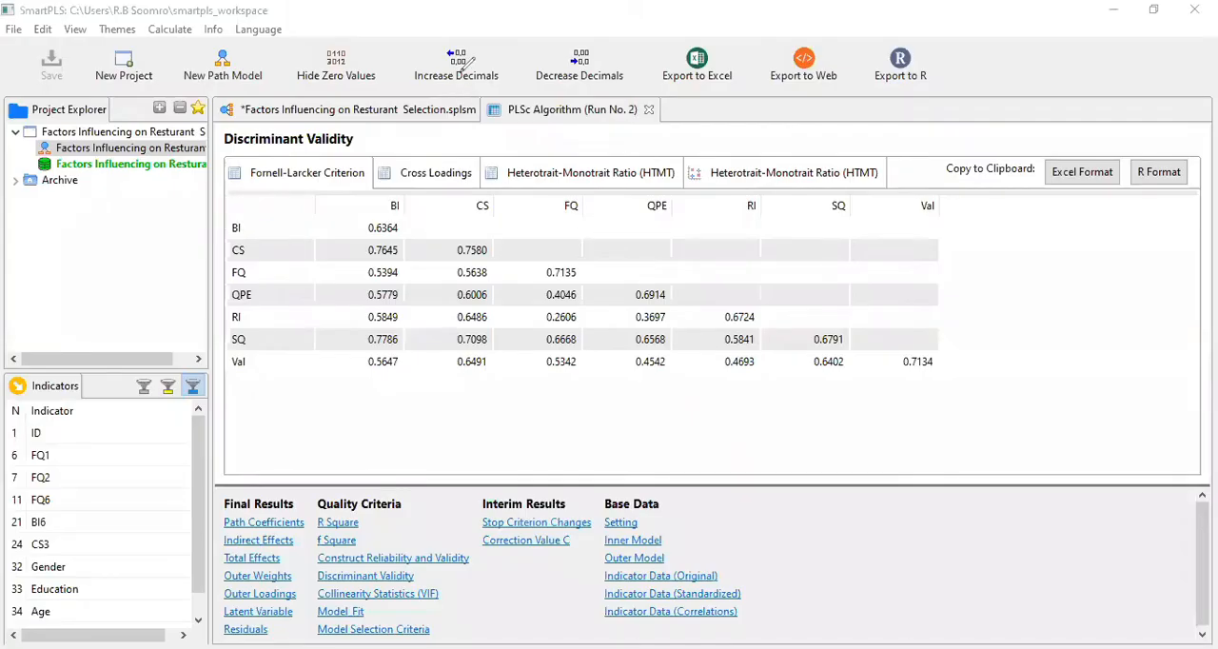
left_click(548, 229)
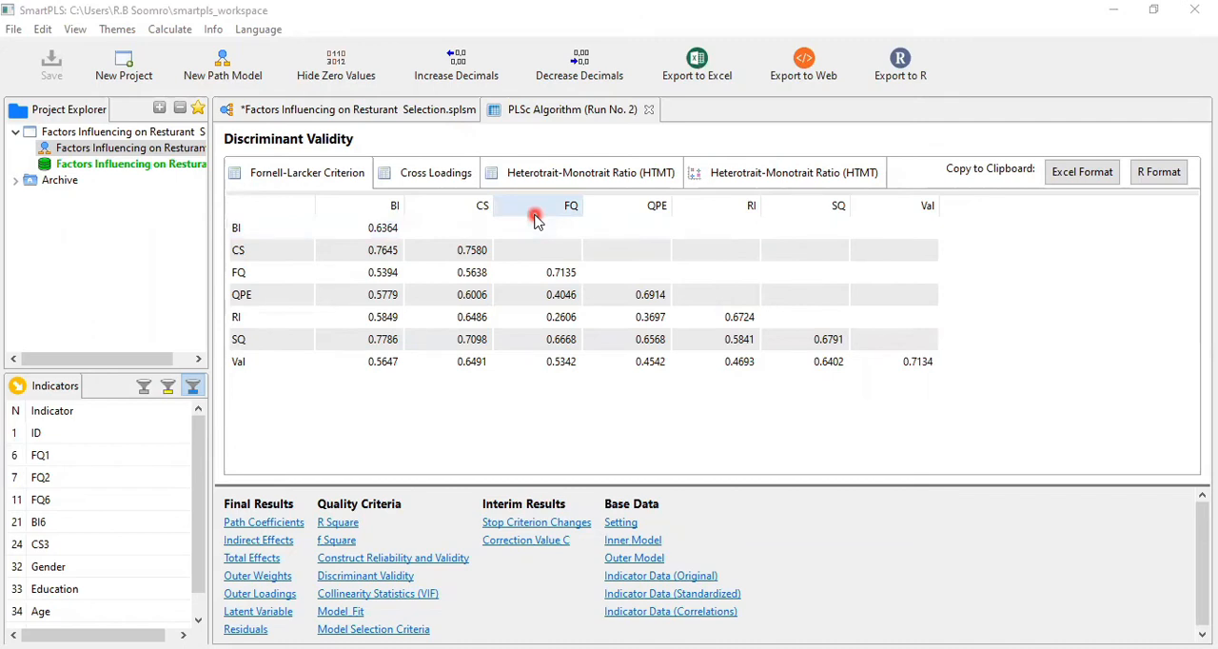
left_click(444, 172)
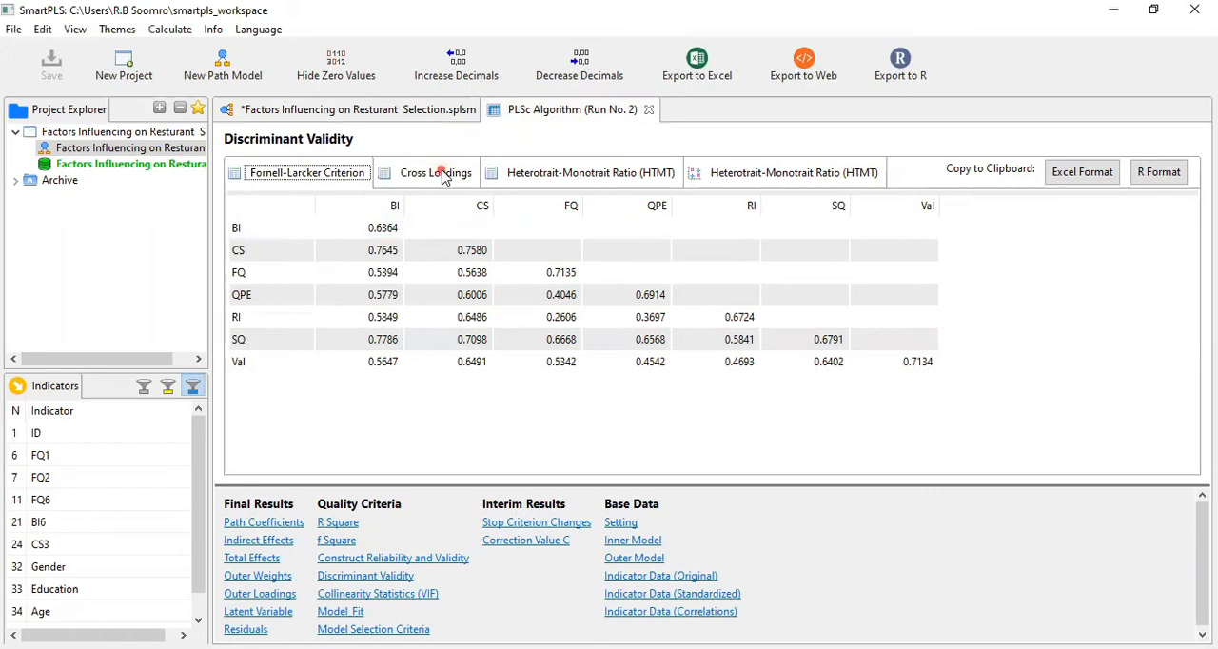
left_click(557, 172)
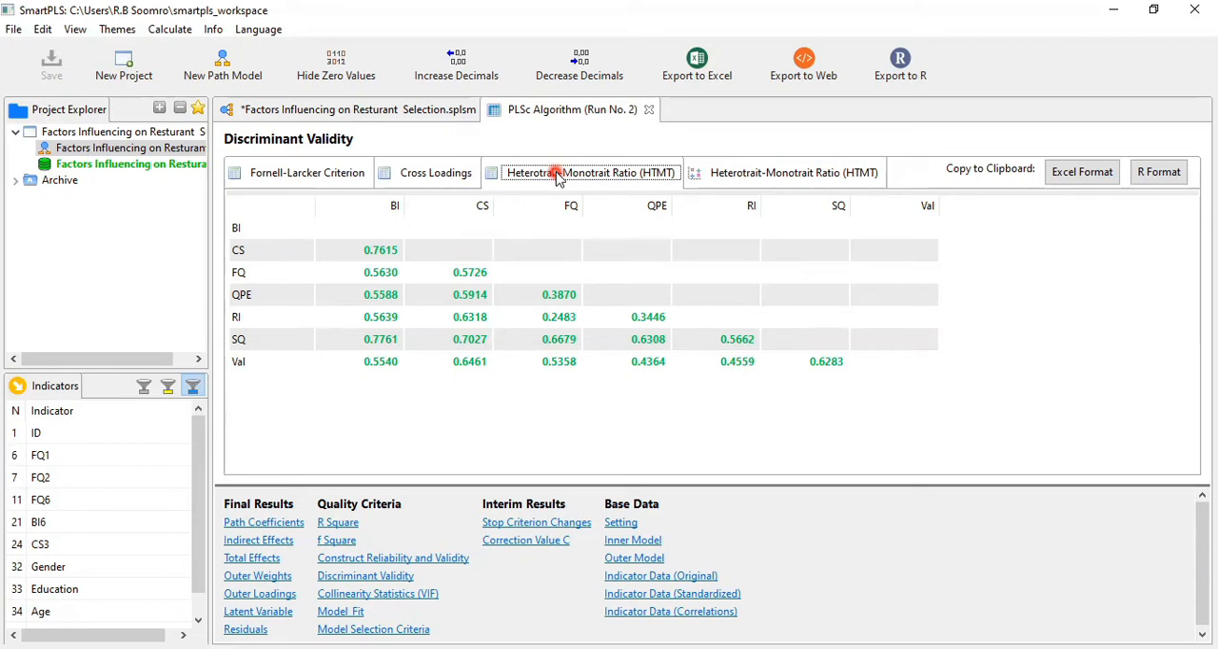
Copy the Cross Loadings table in Excel format and paste it at cell D4 of the blank Excel workbook
left_click(433, 177)
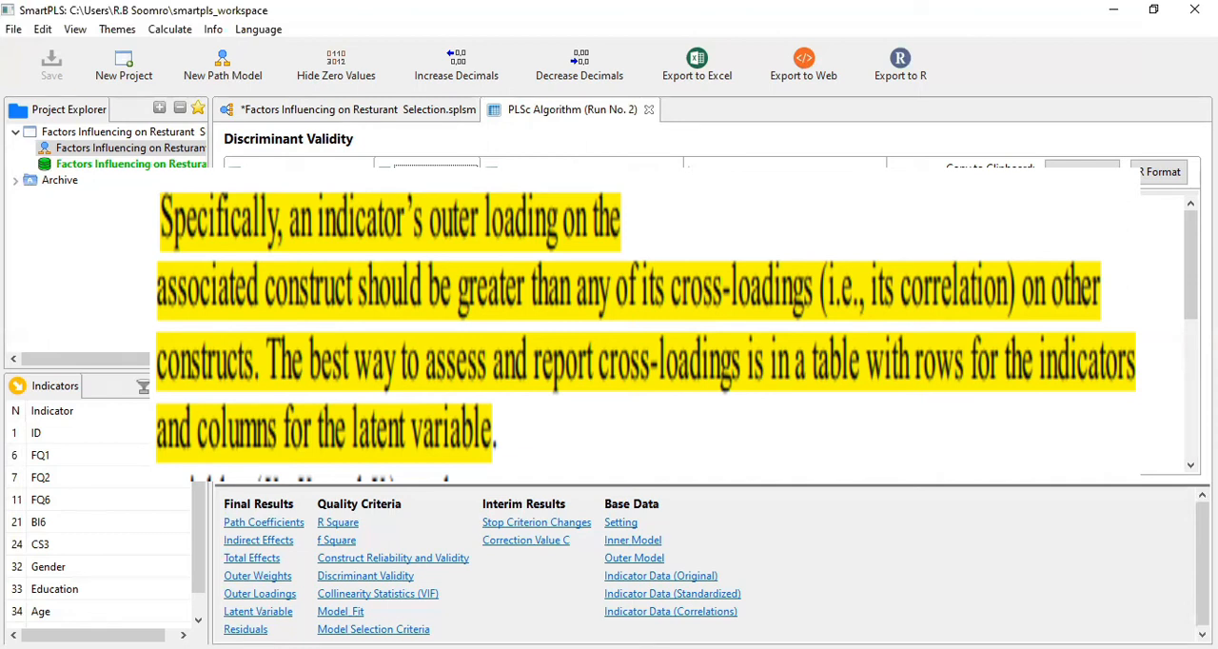
left_click(380, 283)
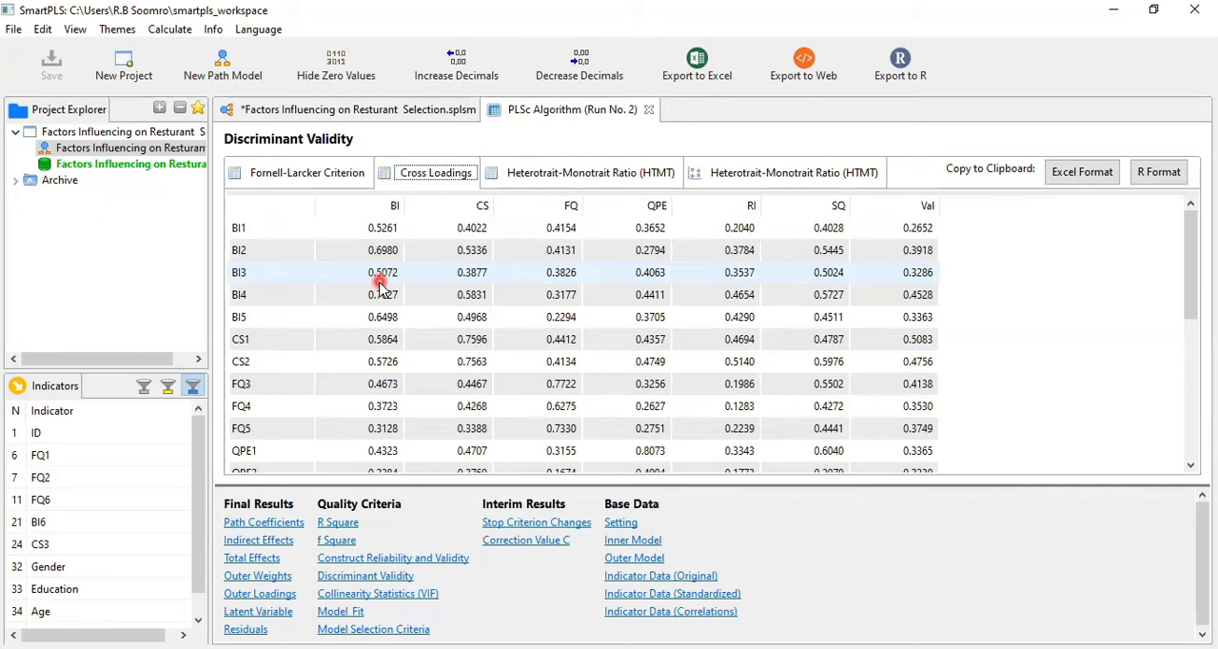
left_click(1074, 173)
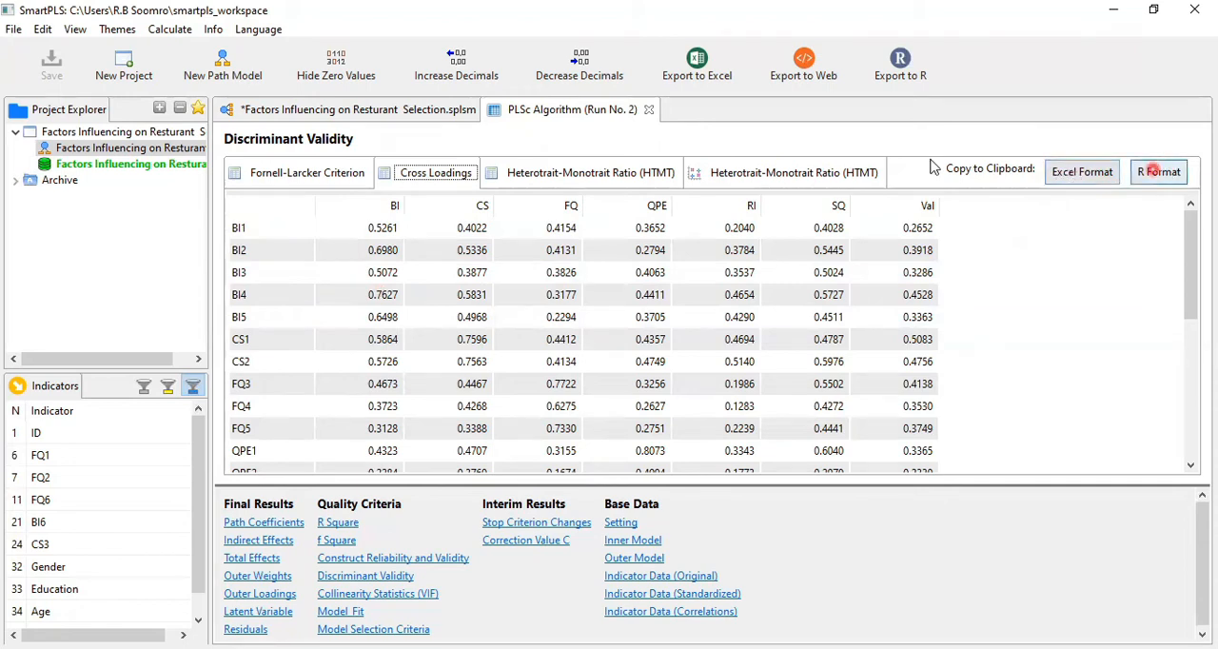
left_click(1097, 176)
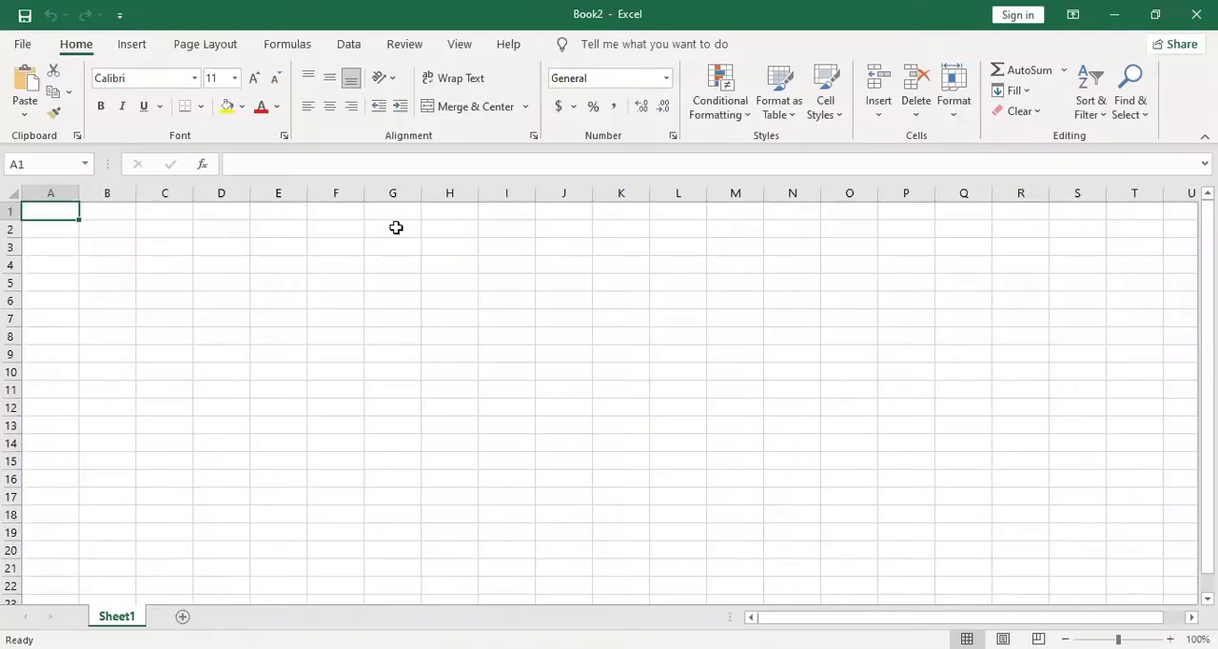
left_click(220, 261)
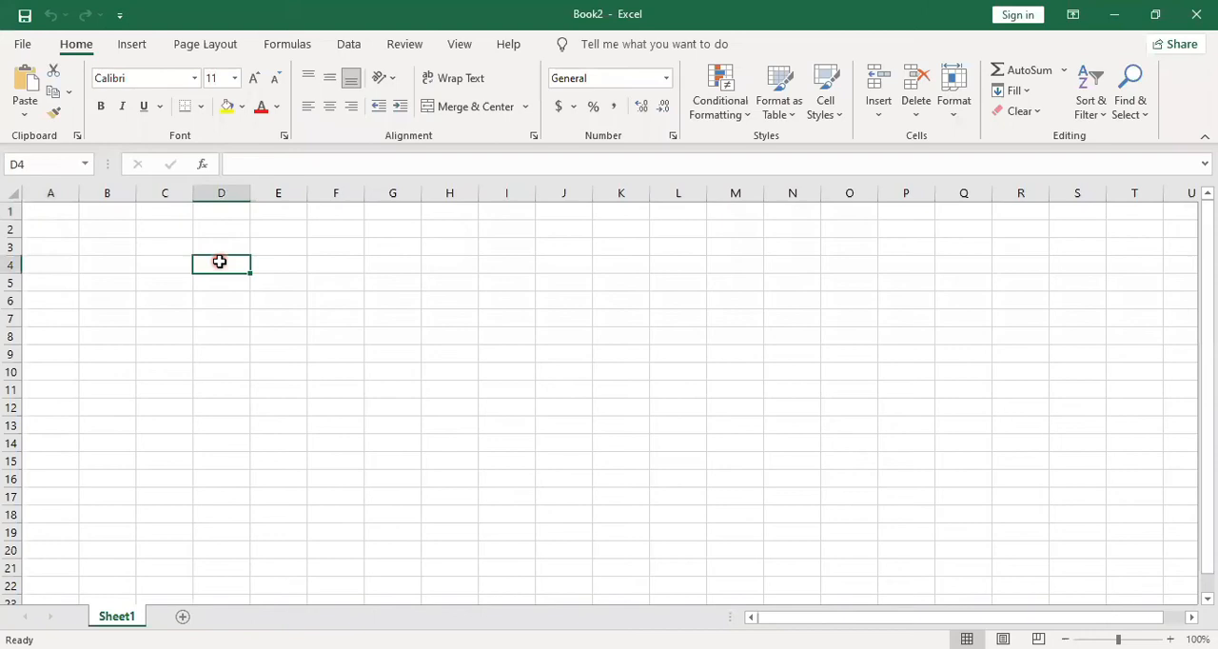
key("ctrl+v")
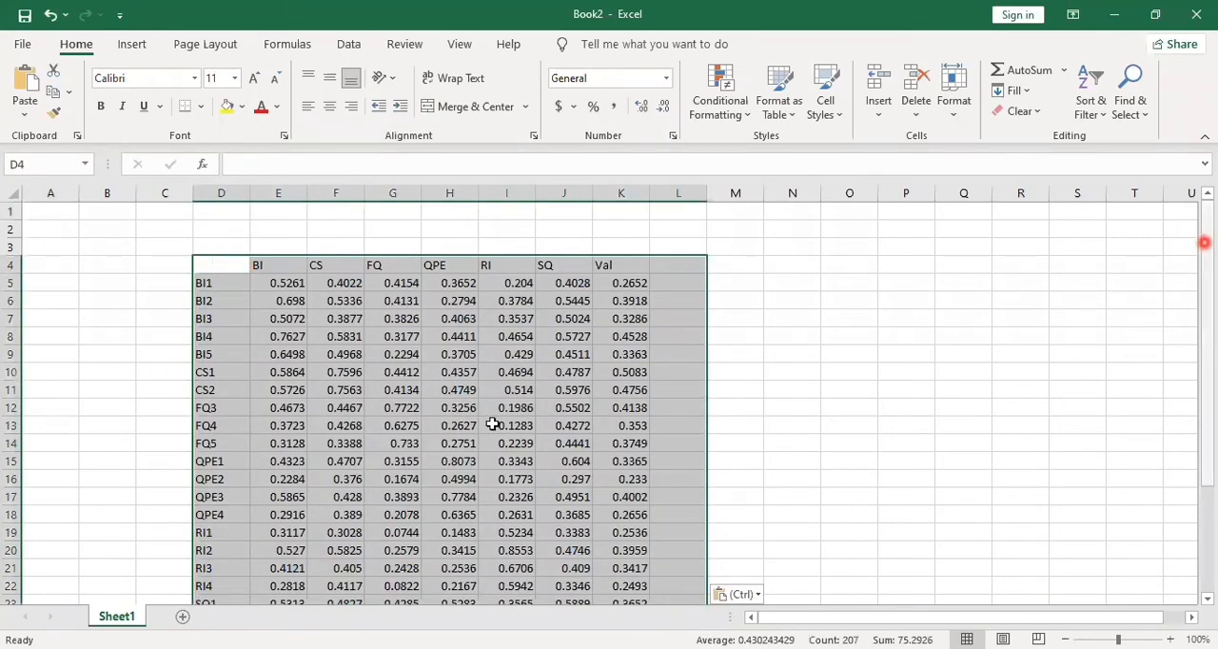
Examine the indicator labels in column D and the construct headers in E4:K4 of the pasted cross-loadings table
scroll(492, 424, "down", 1)
left_click(206, 231)
left_click_drag(207, 231, 203, 563)
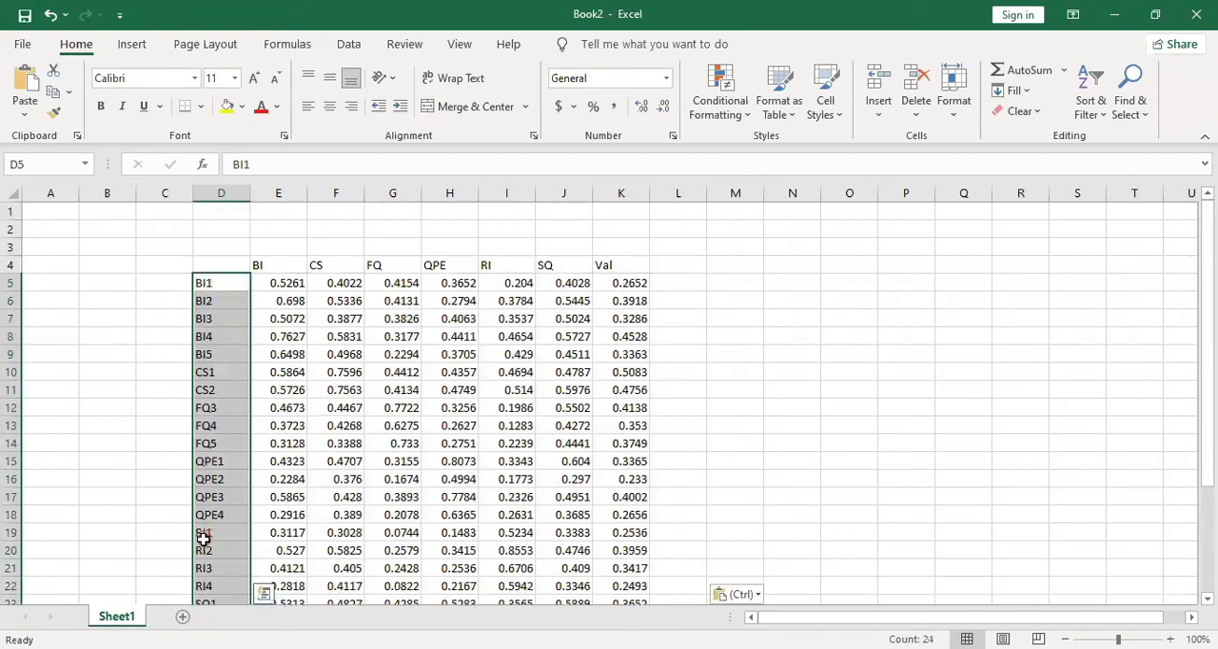
key("ctrl+z")
key("ctrl+y")
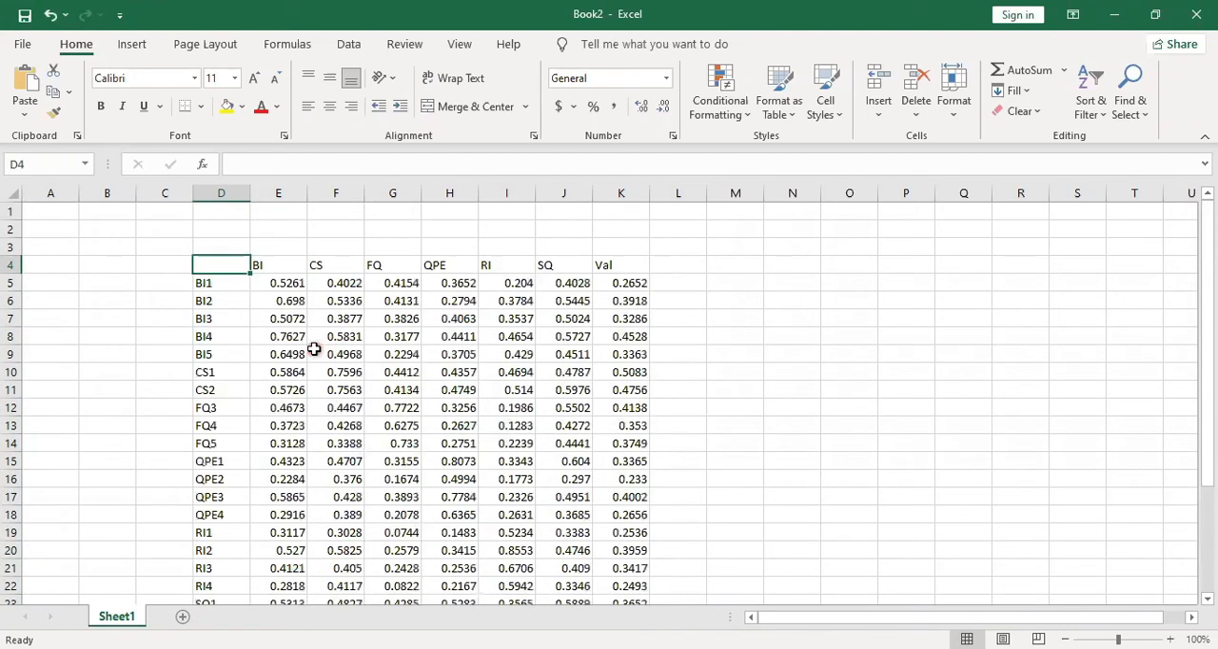
left_click_drag(264, 264, 391, 264)
left_click_drag(513, 258, 627, 264)
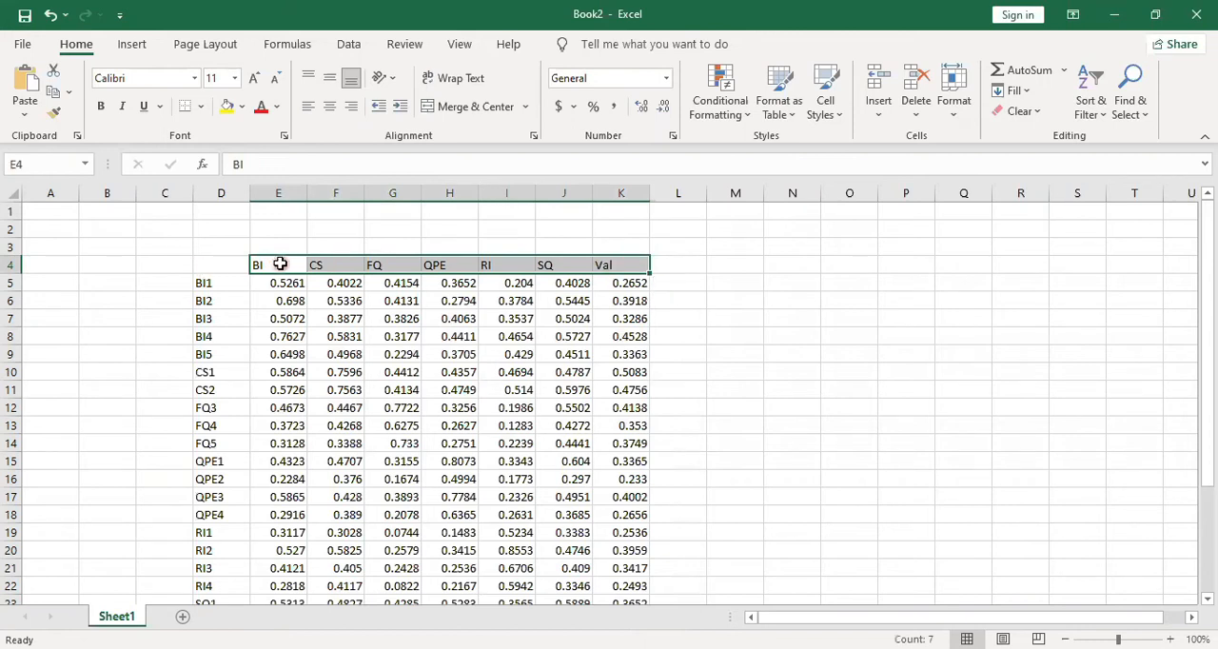
Bold the BI indicators' own loadings in E5:E9 and the CS column values in F10:F13
left_click_drag(289, 281, 289, 352)
key("ctrl+b")
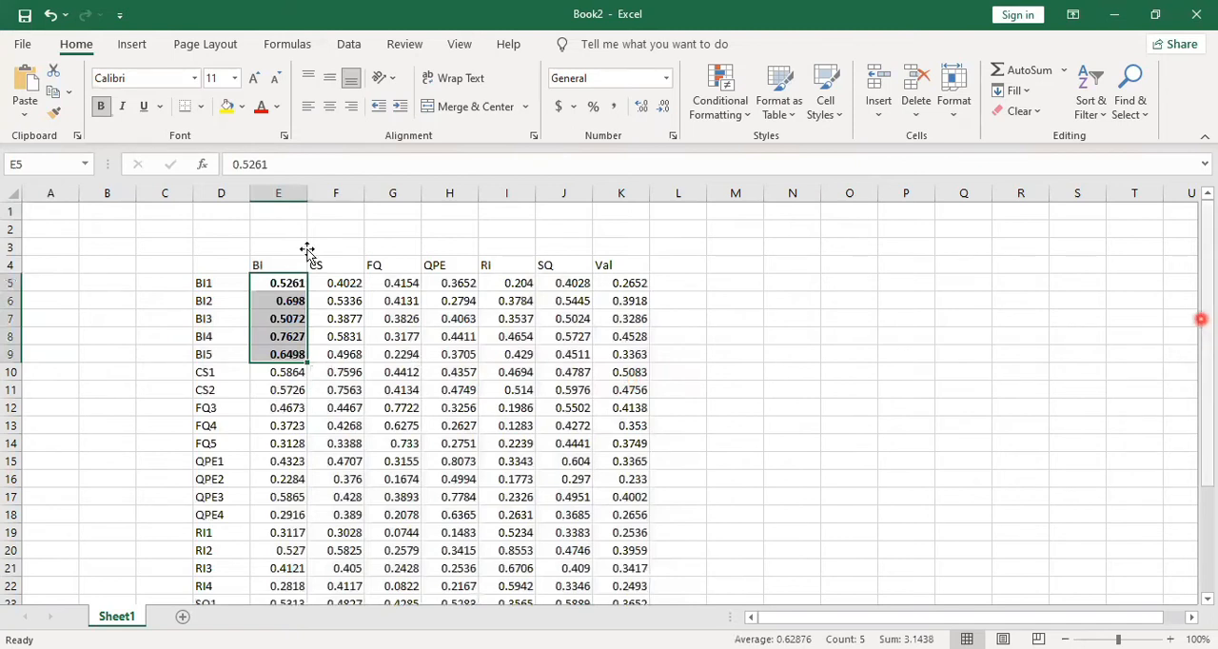
scroll(305, 248, "down", 2)
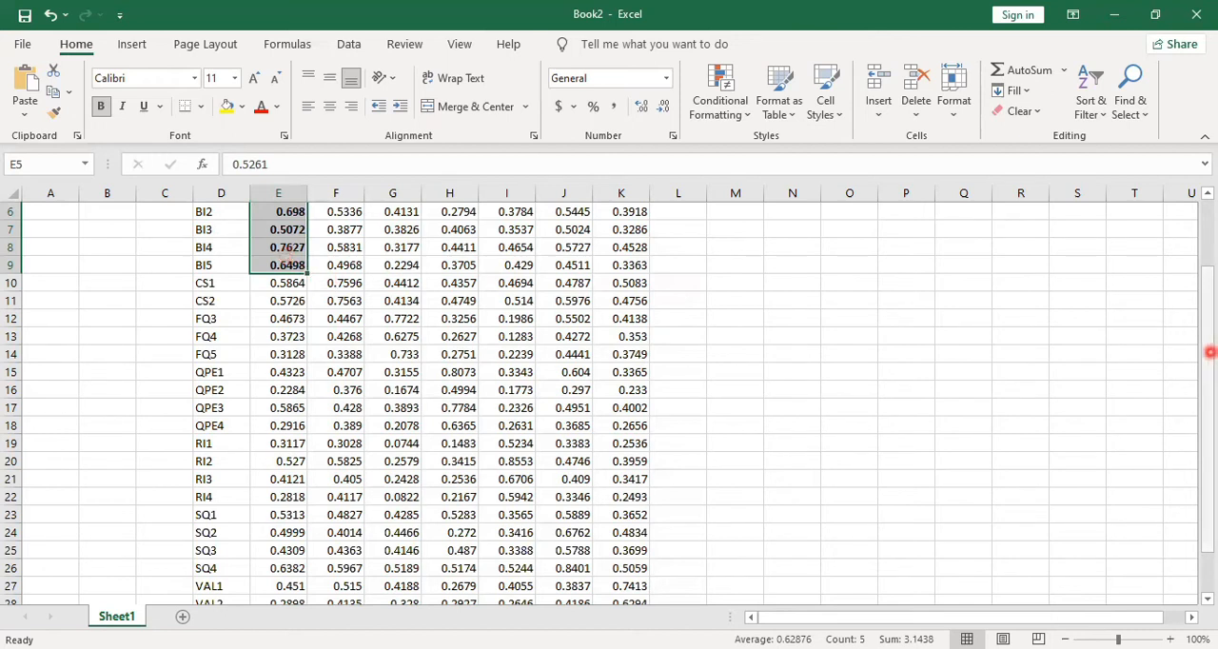
scroll(362, 416, "up", 2)
left_click_drag(353, 378, 353, 431)
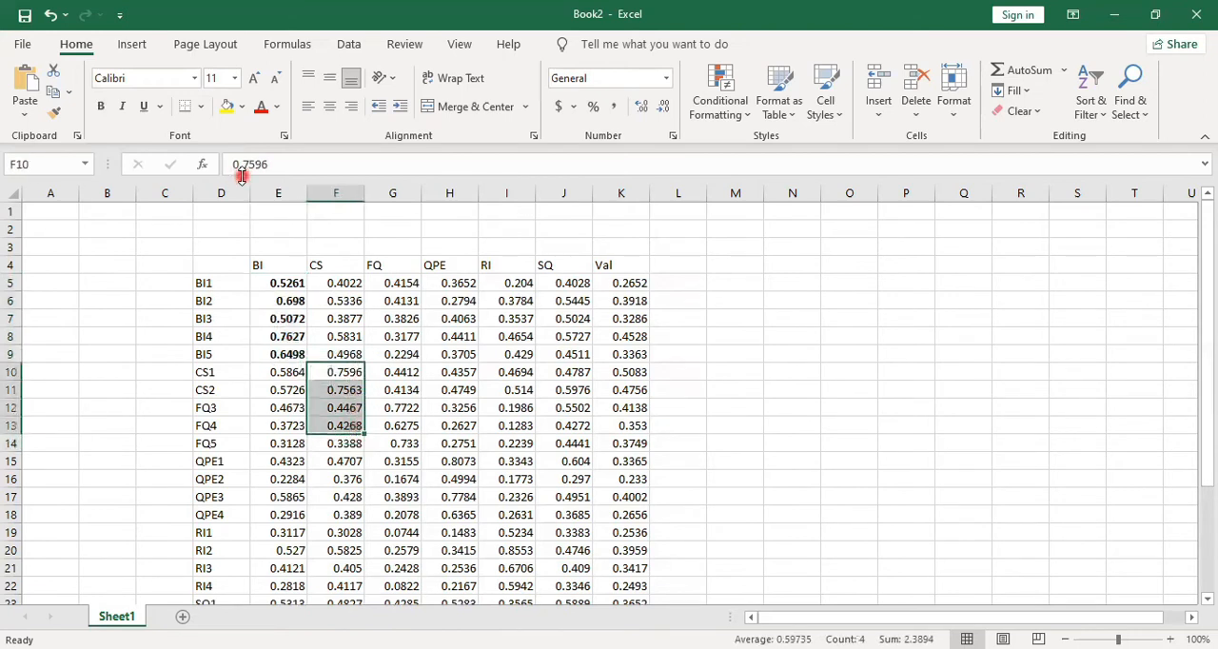
left_click(101, 107)
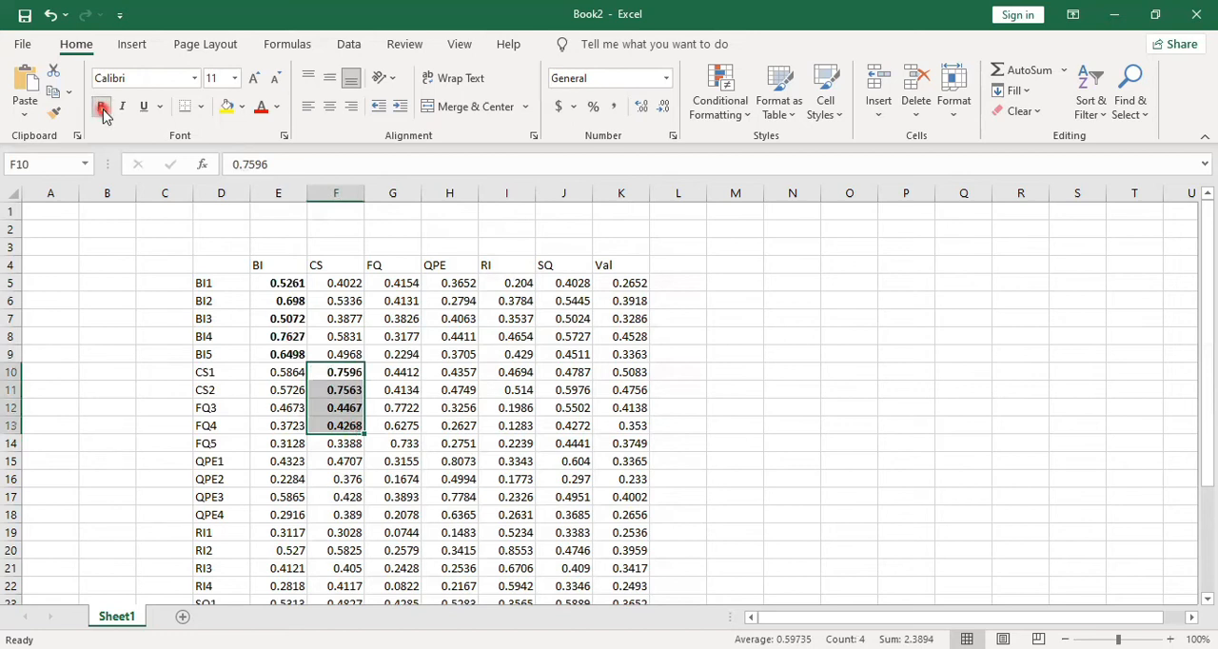
left_click(509, 449)
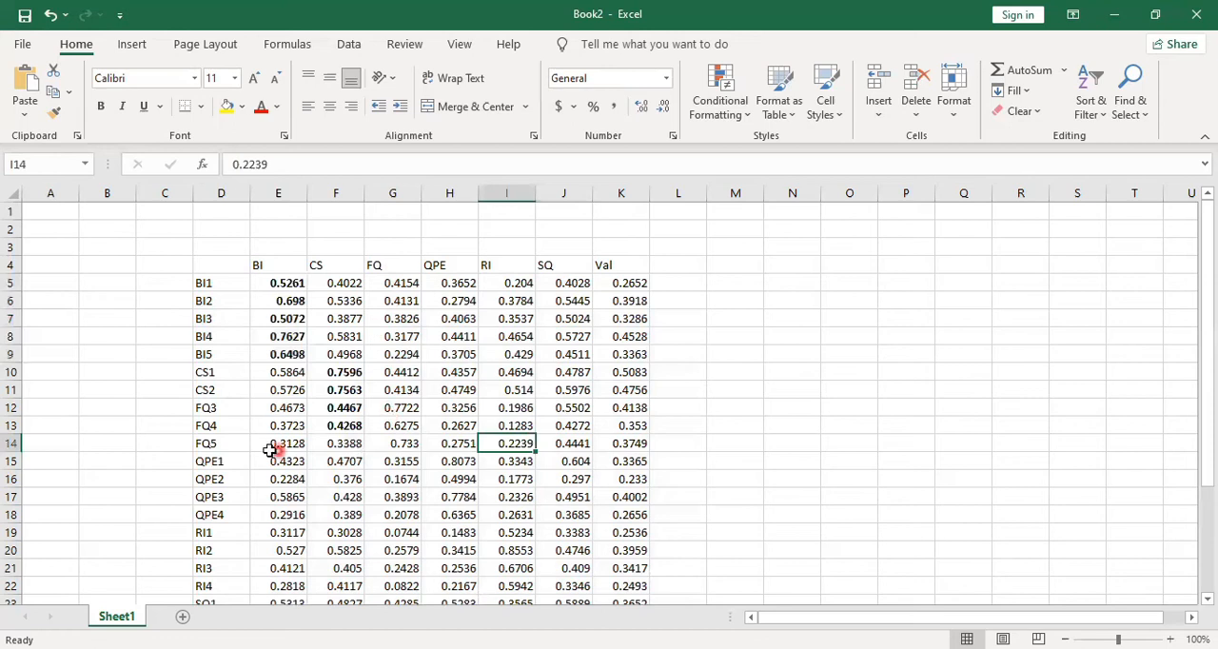
Bold the FQ3 to FQ5 loadings in G12:G14 and the QPE1 to QPE3 loadings in H15:H17
left_click_drag(390, 408, 400, 438)
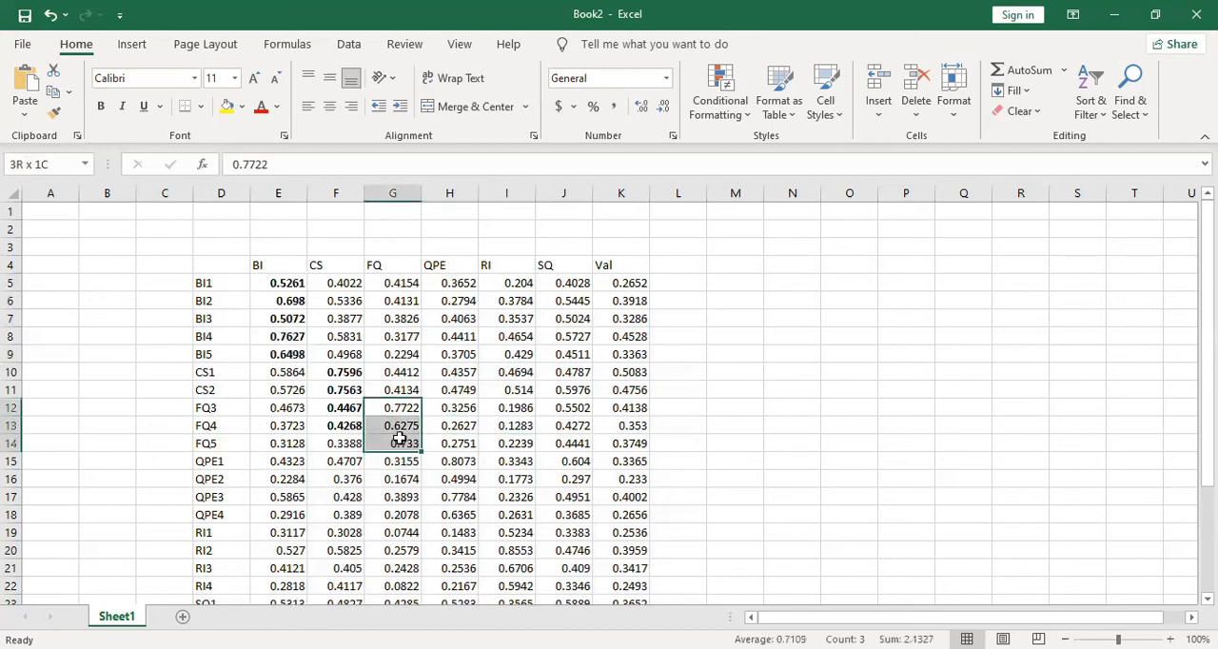
key("ctrl+b")
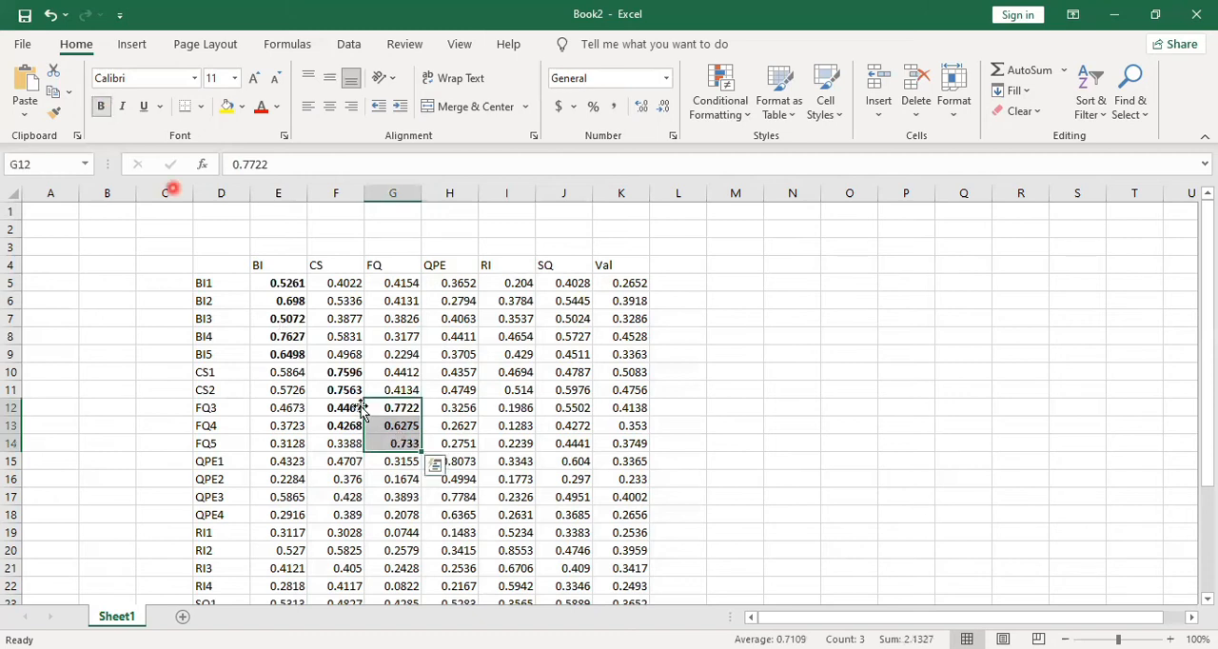
left_click(462, 464)
mouse_move(462, 479)
left_mouse_down()
mouse_move(458, 514)
mouse_move(459, 497)
left_mouse_up()
key("ctrl+b")
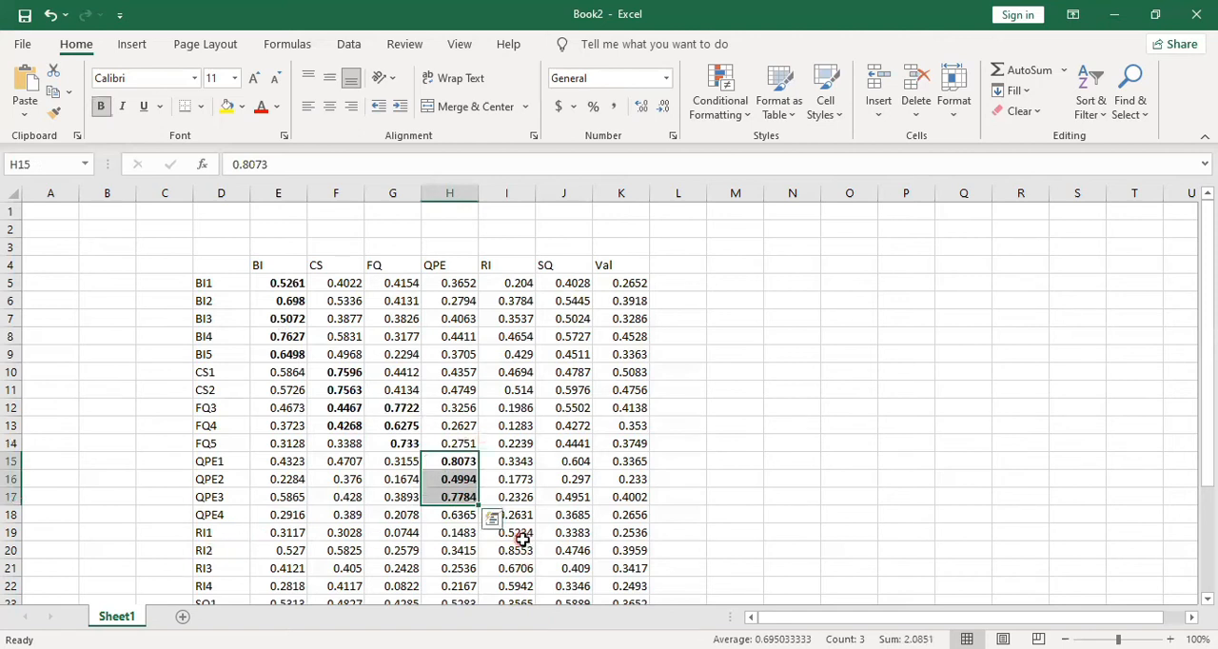
Bold the RI indicators' own loadings in I19:I22 and the Val indicators' own loadings in K27:K29
left_click_drag(516, 533, 512, 590)
key("ctrl+b")
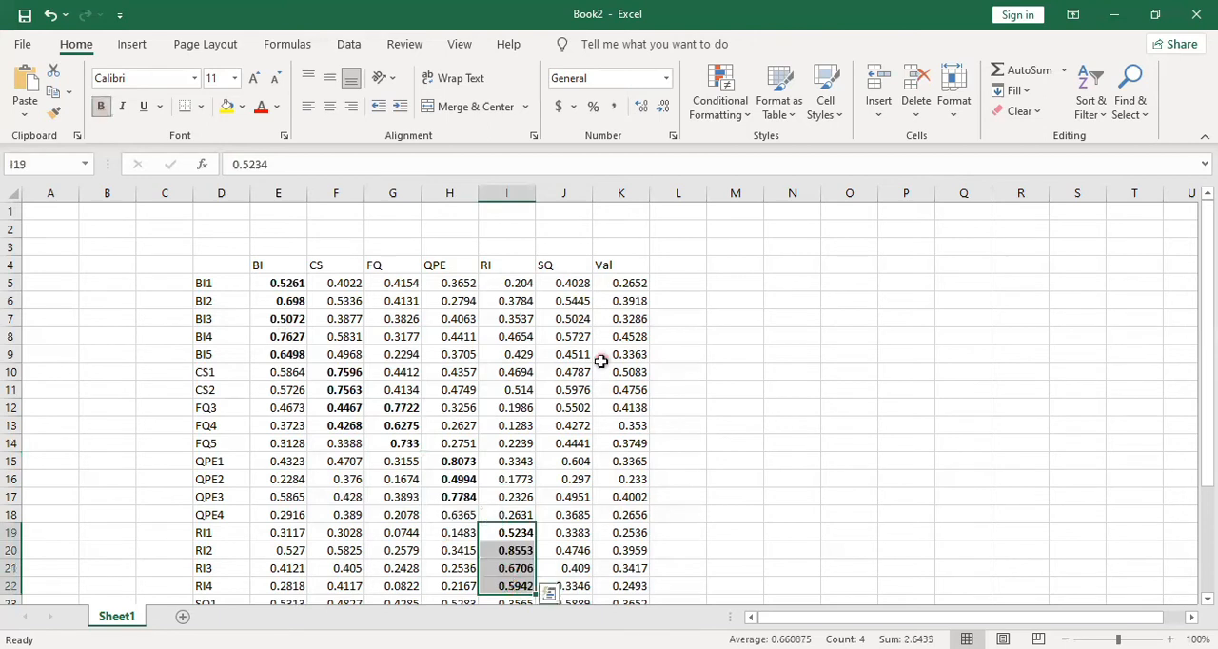
scroll(602, 360, "down", 6)
left_click_drag(628, 354, 629, 398)
key("ctrl+b")
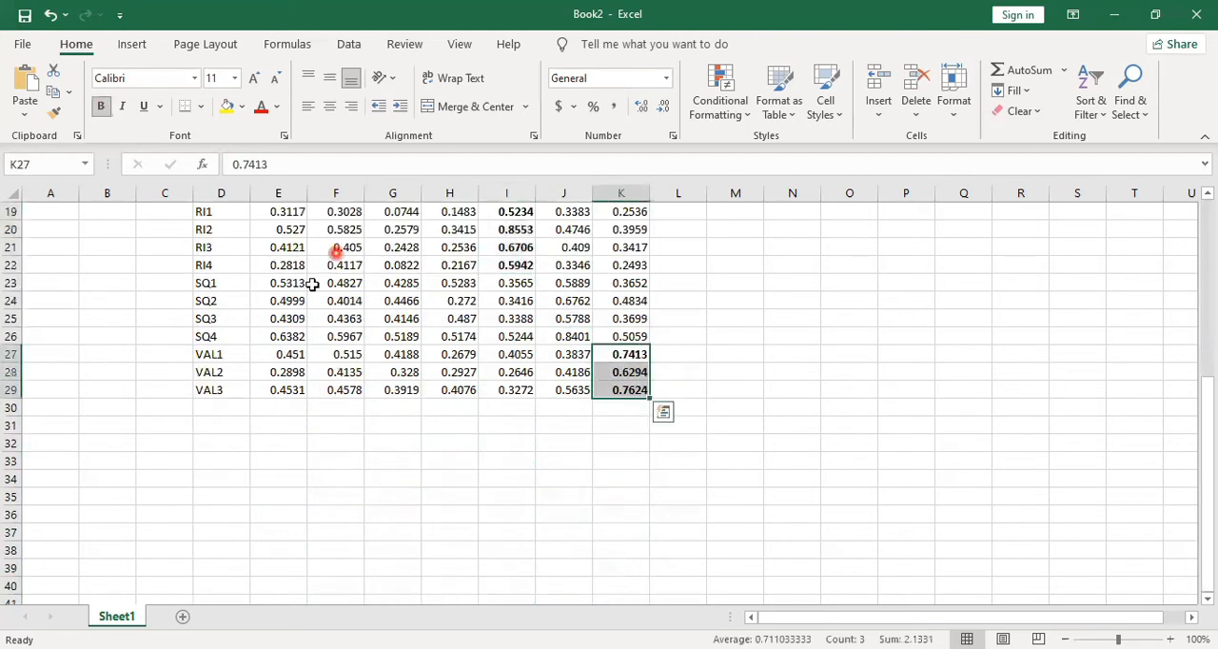
Bold the SQ indicators' own loadings in J23:J26 and select the whole BI column E
left_click_drag(552, 282, 559, 334)
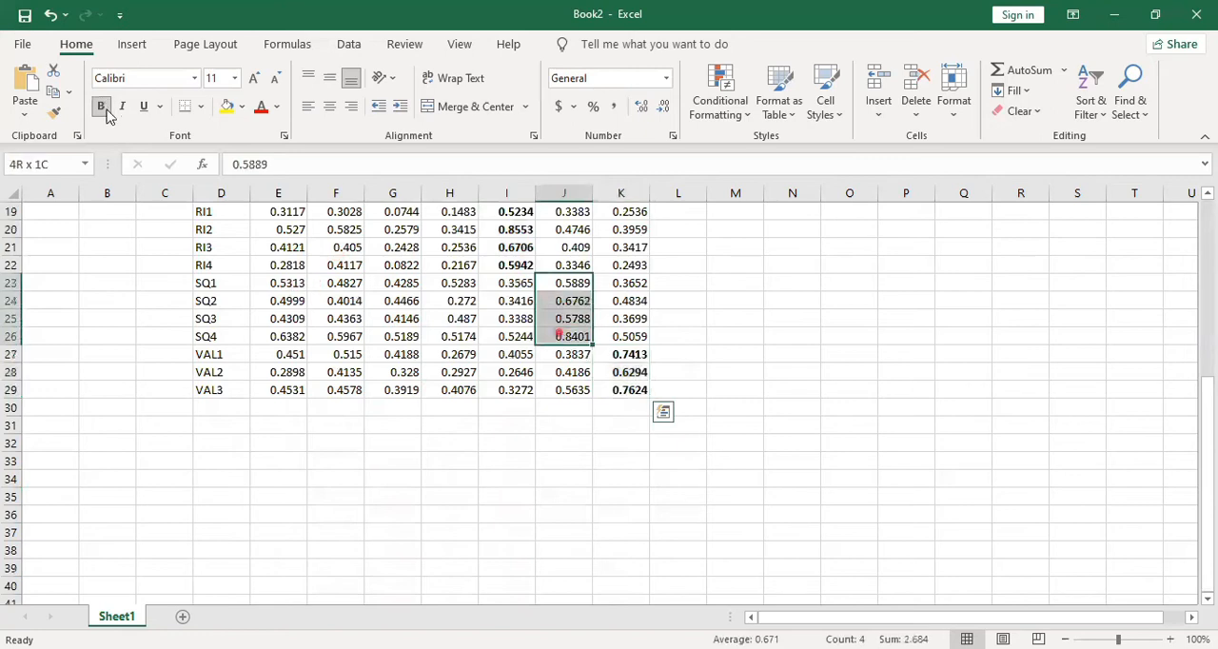
left_click(100, 106)
scroll(345, 286, "up", 2)
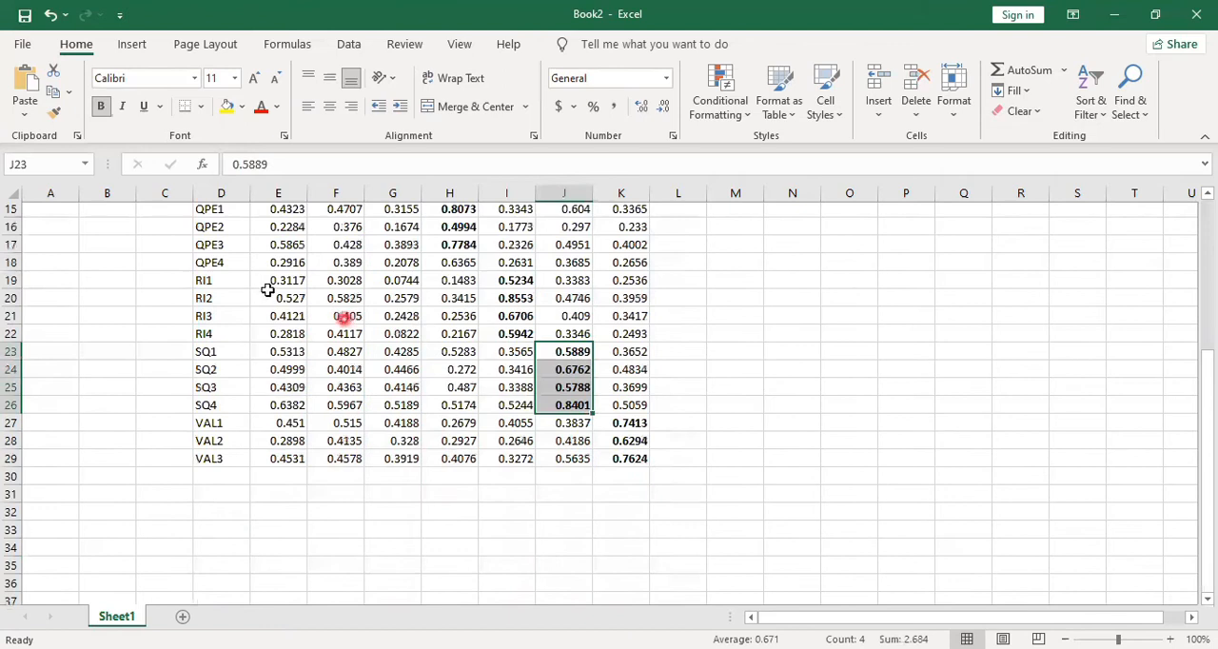
scroll(314, 319, "up", 5)
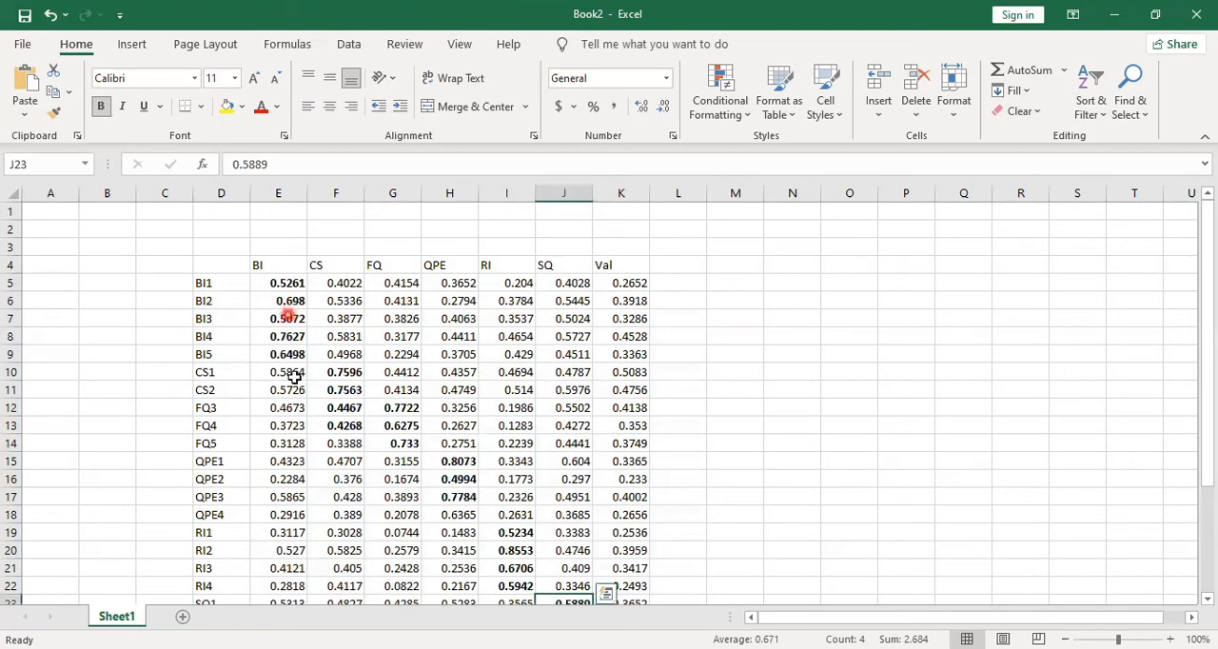
left_click(274, 195)
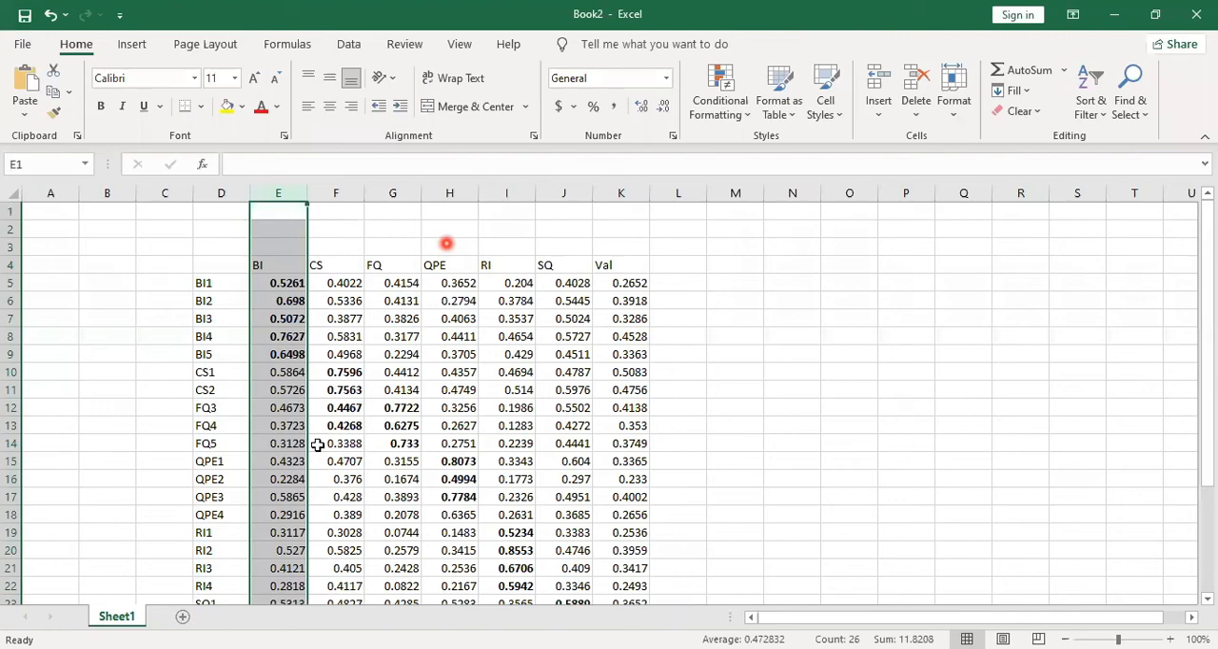
Copy the Fornell-Larcker Criterion table from SmartPLS in Excel format and paste it at cell O6 of the Excel sheet
key("alt+Tab")
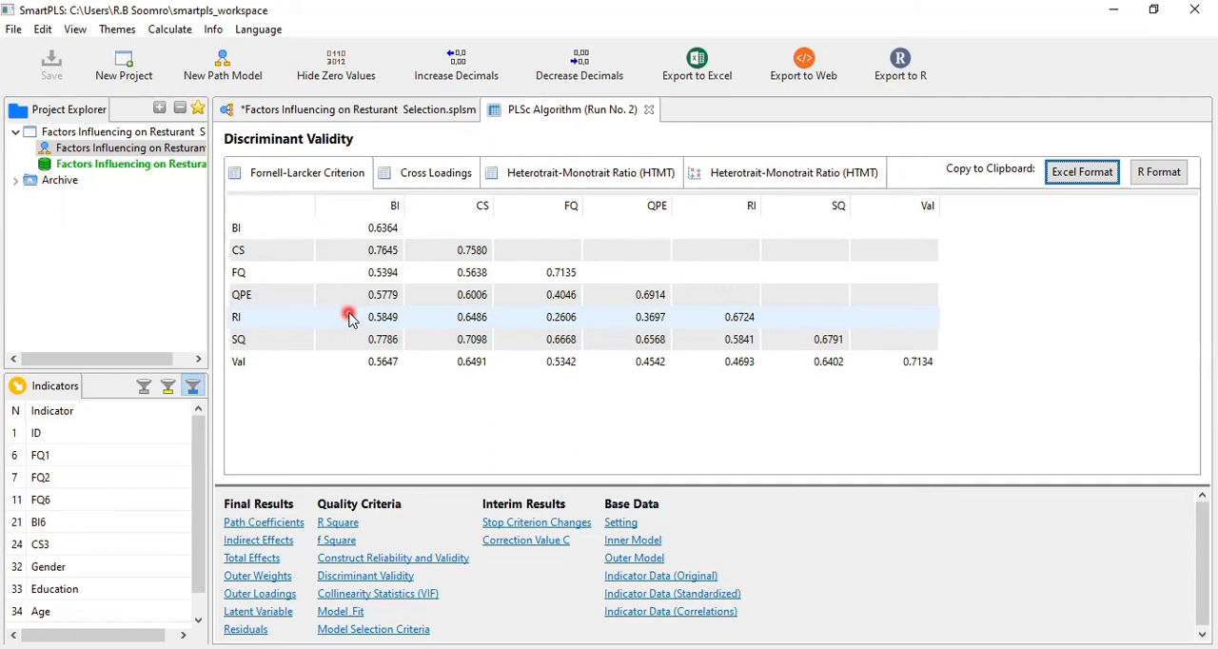
left_click(1085, 174)
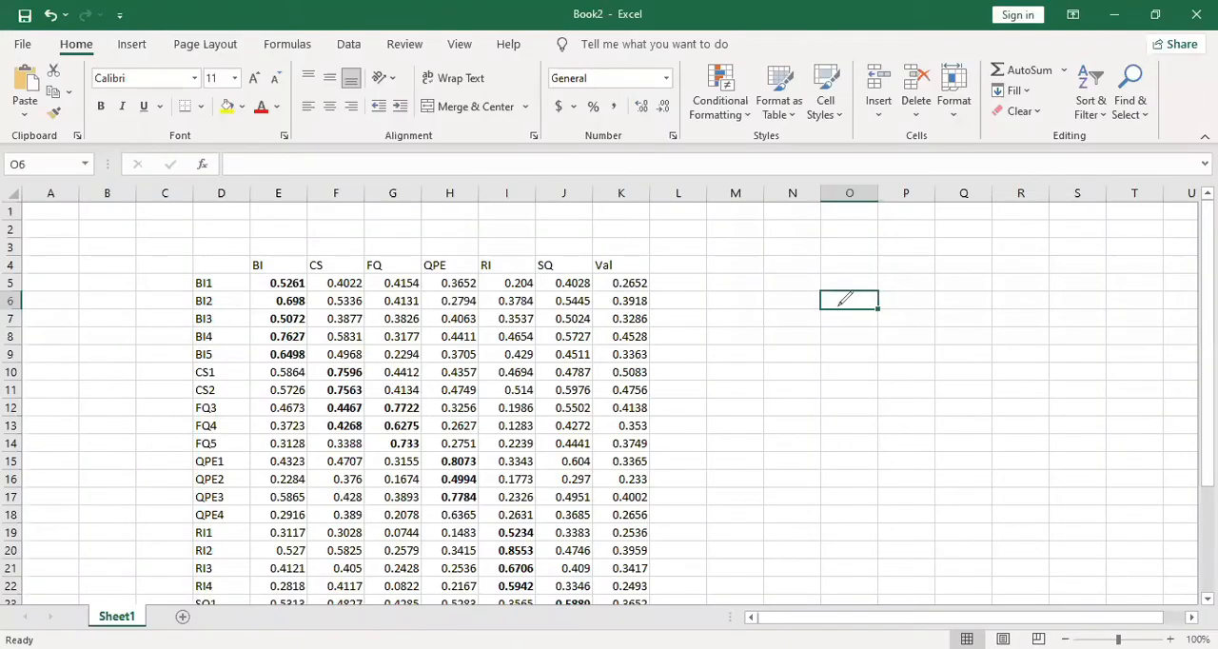
key("ctrl+v")
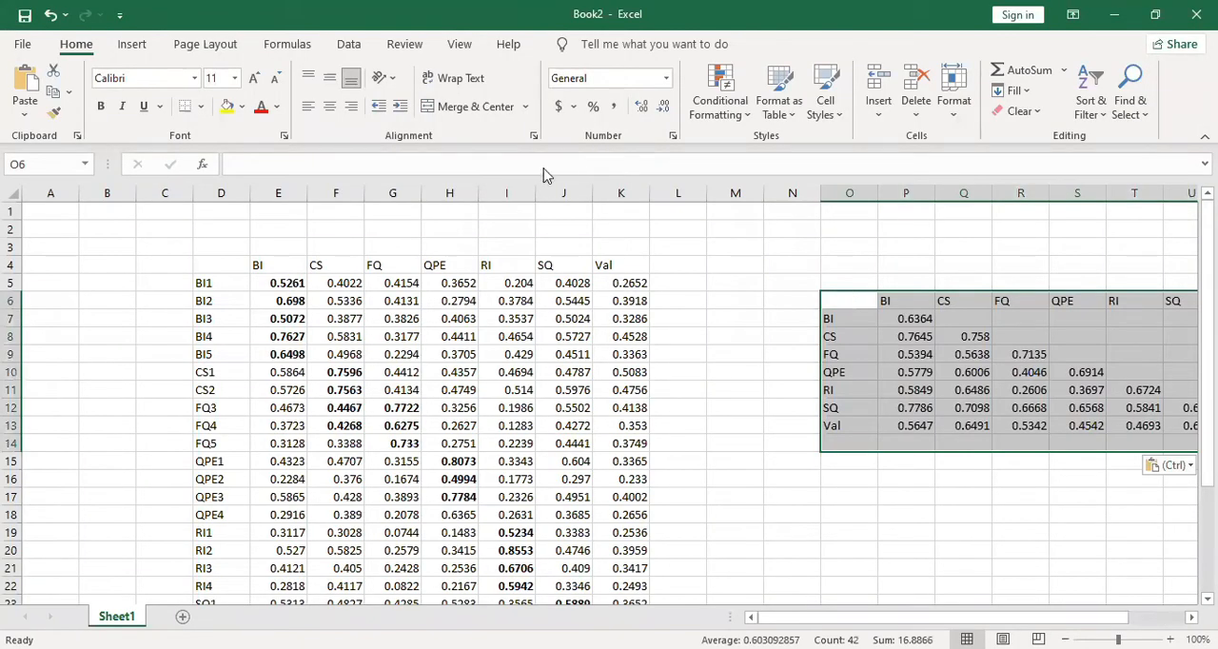
Bold the diagonal values of the Fornell-Larcker table, from BI in P7 through Val in V13
scroll(927, 536, "right", 3)
left_click(927, 536)
left_click(735, 318)
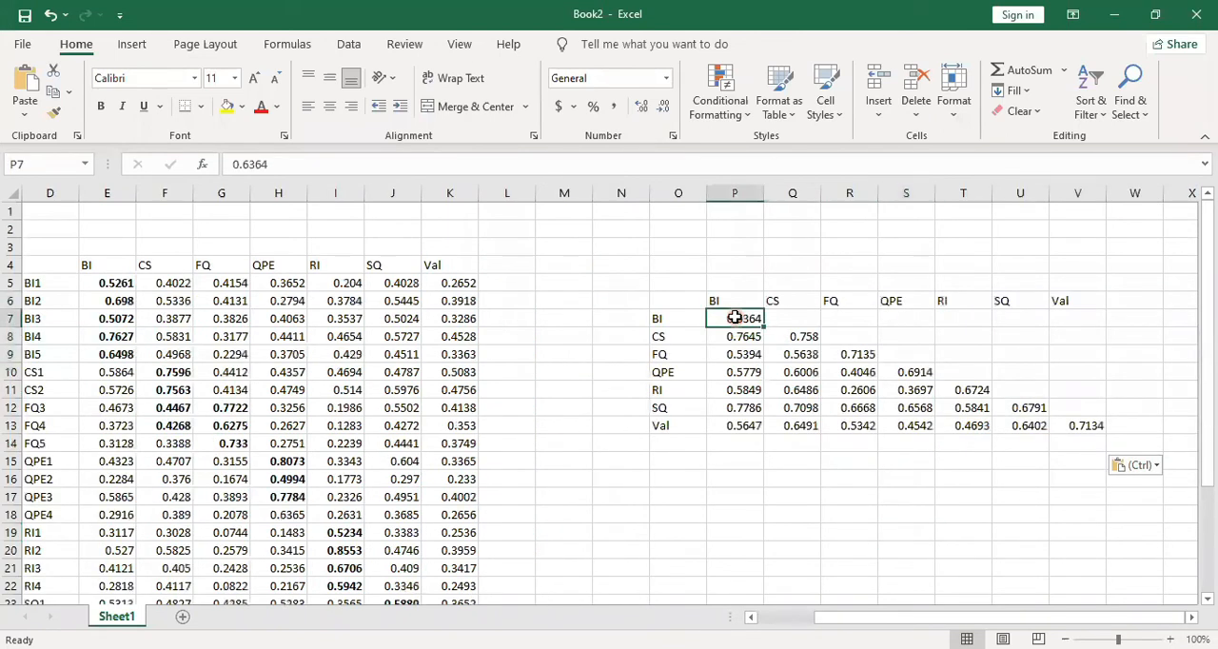
left_click(798, 335, "ctrl")
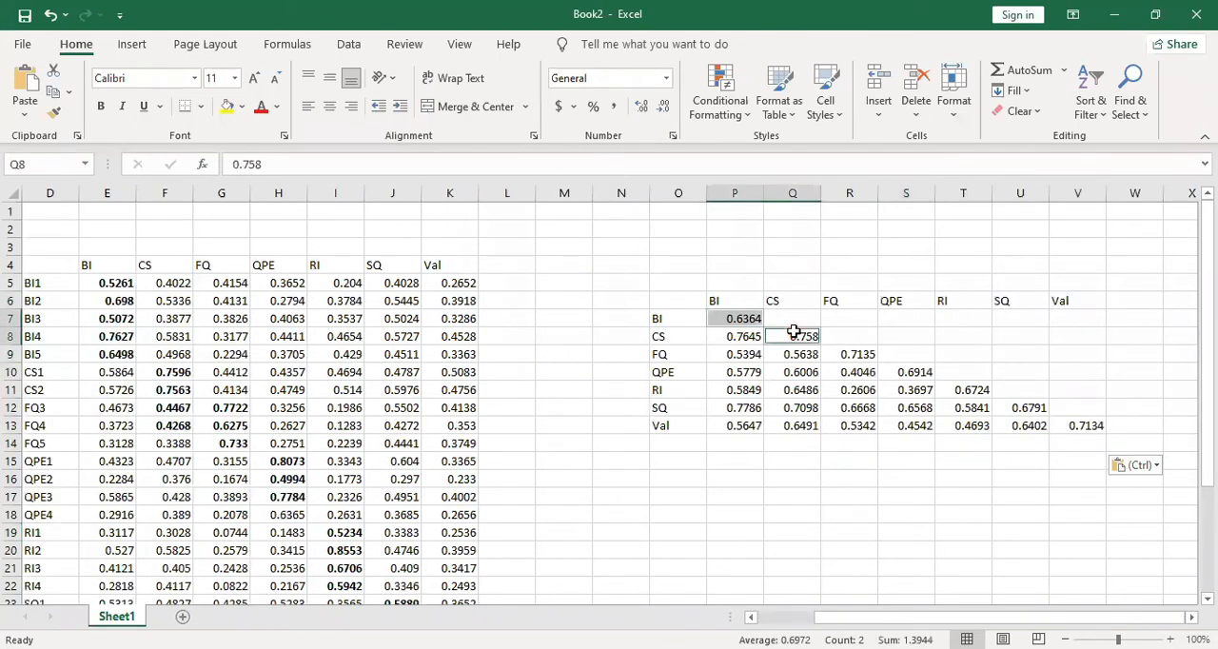
left_click(854, 354, "ctrl")
left_click(919, 372, "ctrl")
left_click(974, 390, "ctrl")
left_click(1031, 408, "ctrl")
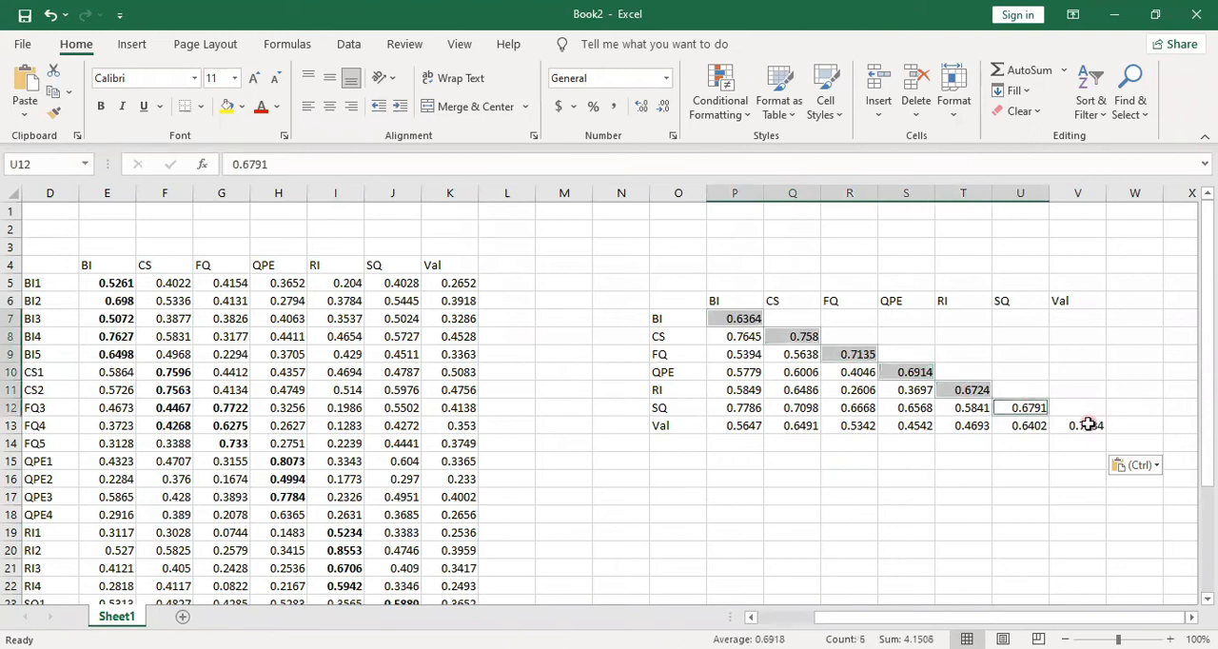
left_click(1088, 425, "ctrl")
key("ctrl+b")
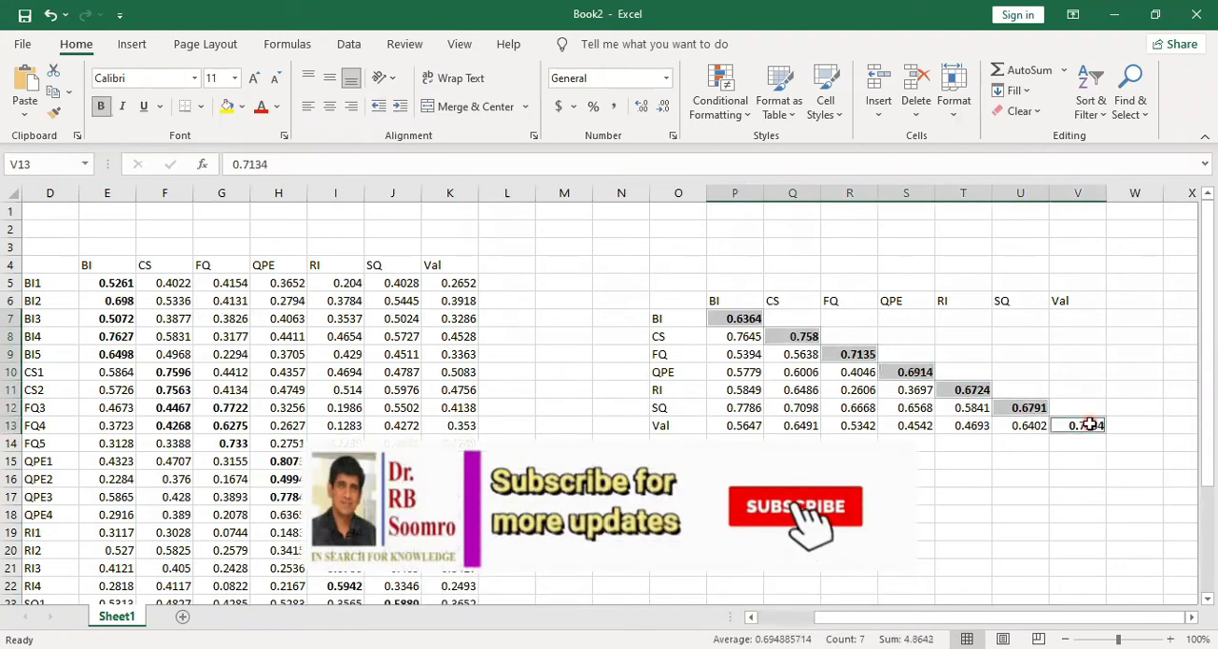
left_click(906, 550)
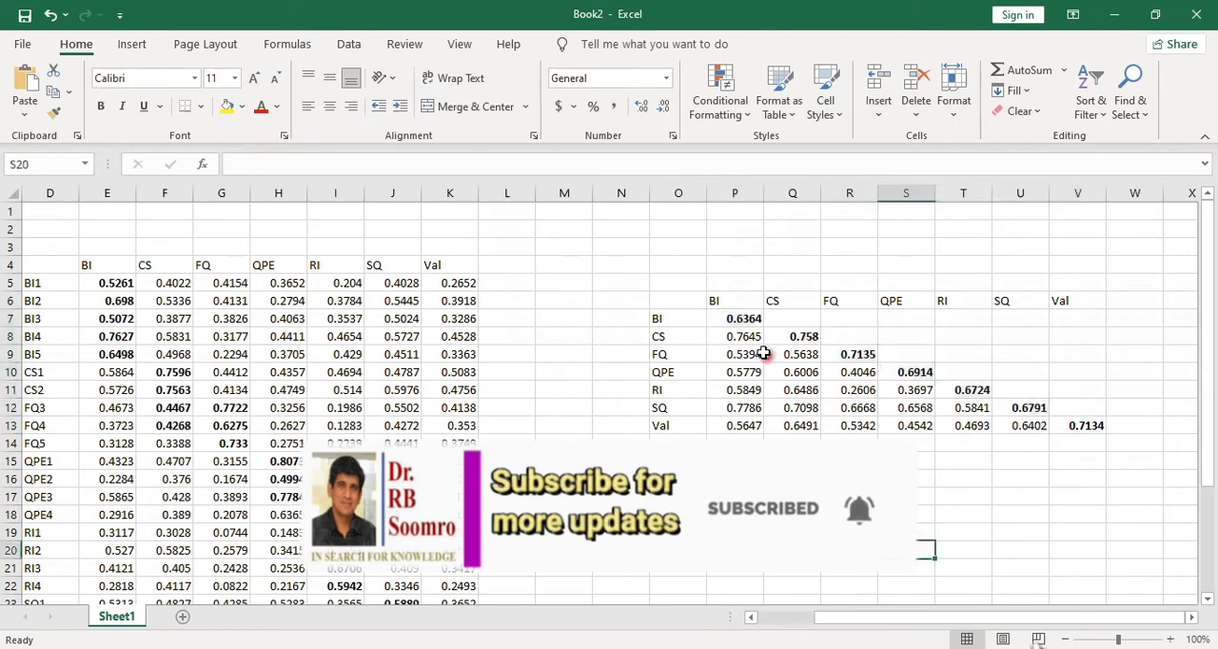
Examine the correlations below the bold diagonal values in the BI to SQ columns, comparing the BI value with those beneath it
left_click_drag(751, 336, 754, 425)
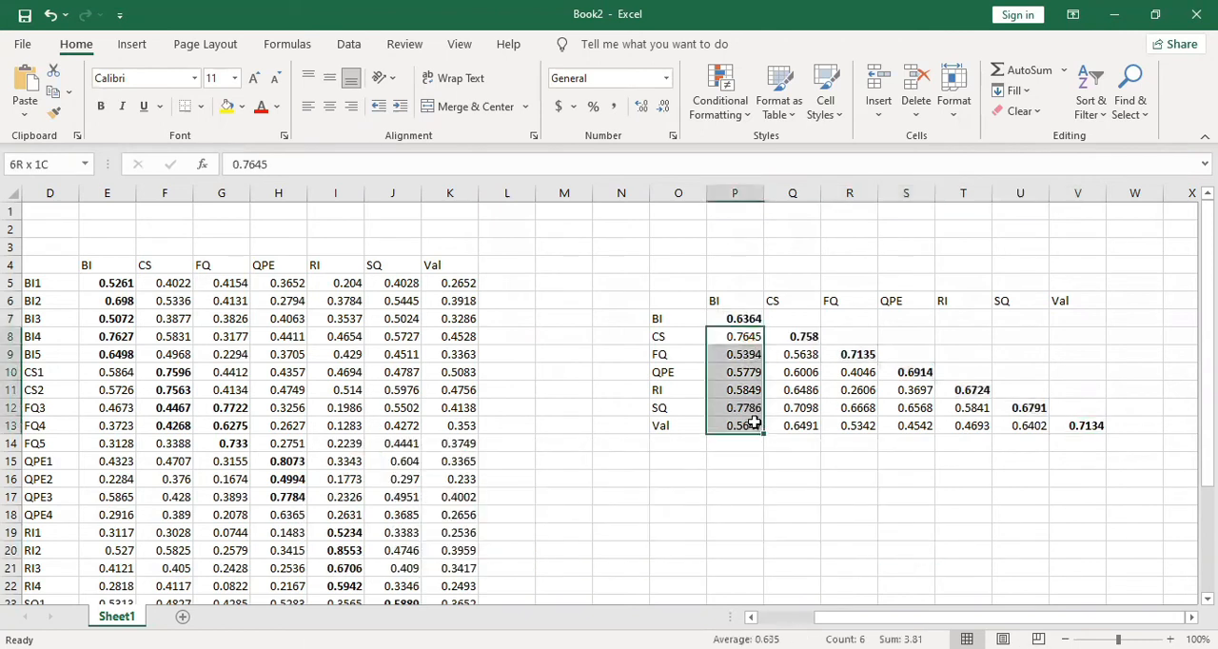
left_click_drag(799, 354, 802, 427)
left_click_drag(858, 372, 861, 430)
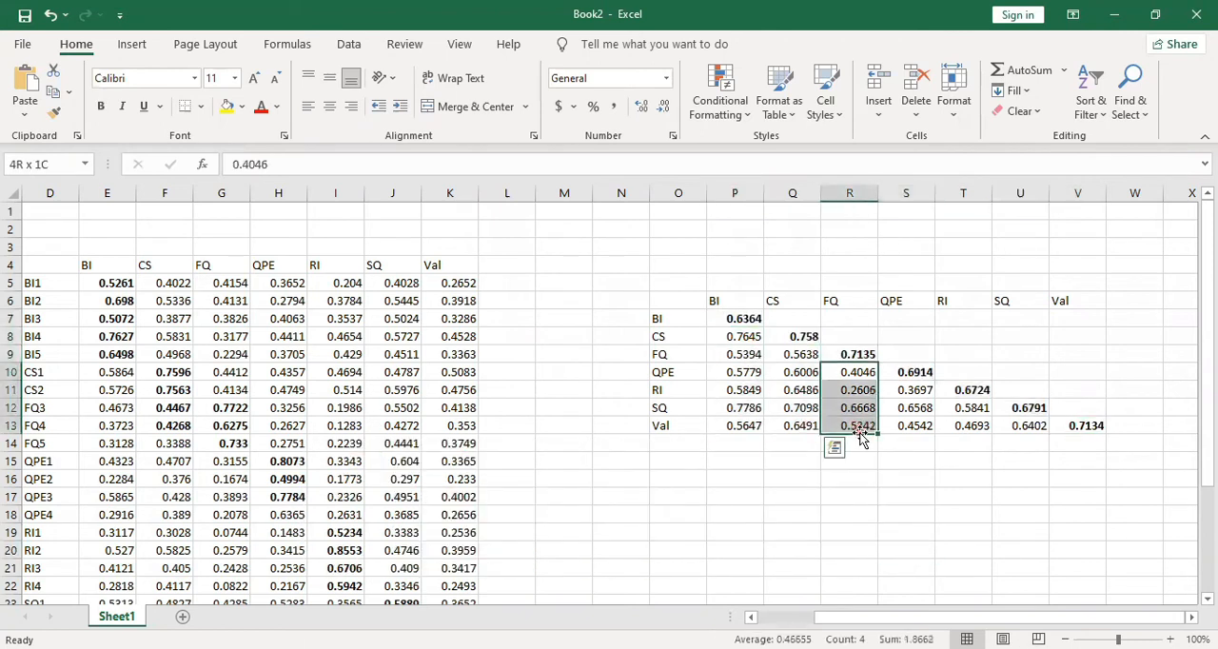
left_click_drag(916, 391, 926, 439)
left_click_drag(971, 408, 978, 427)
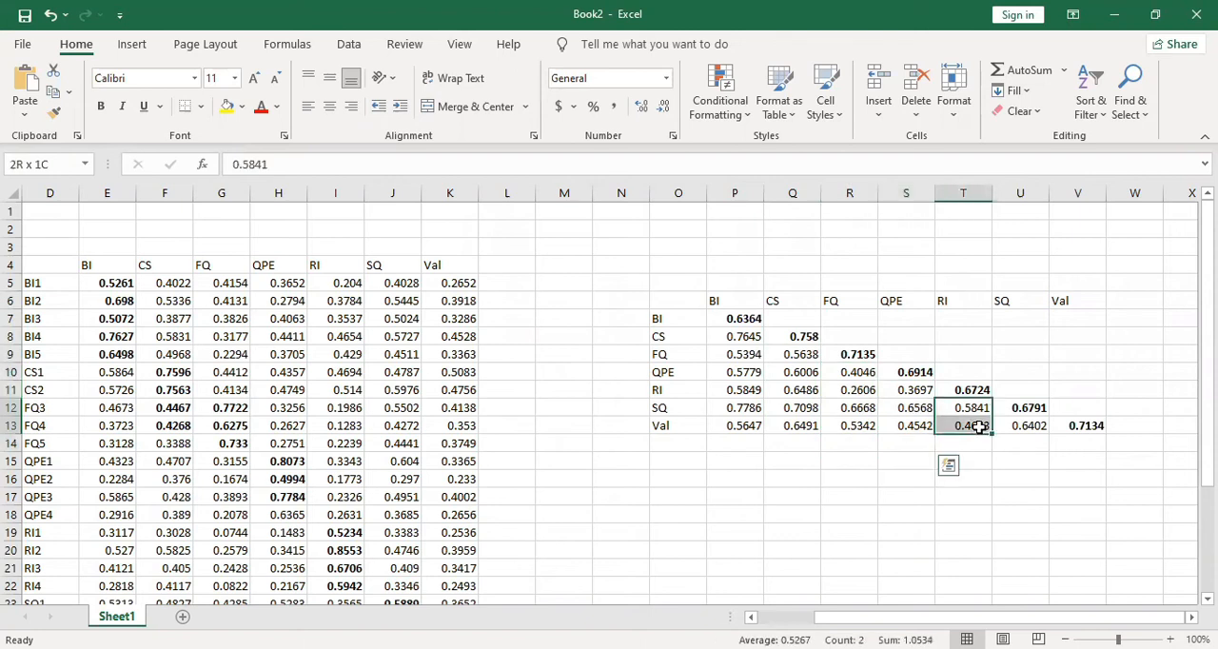
left_click(1026, 424)
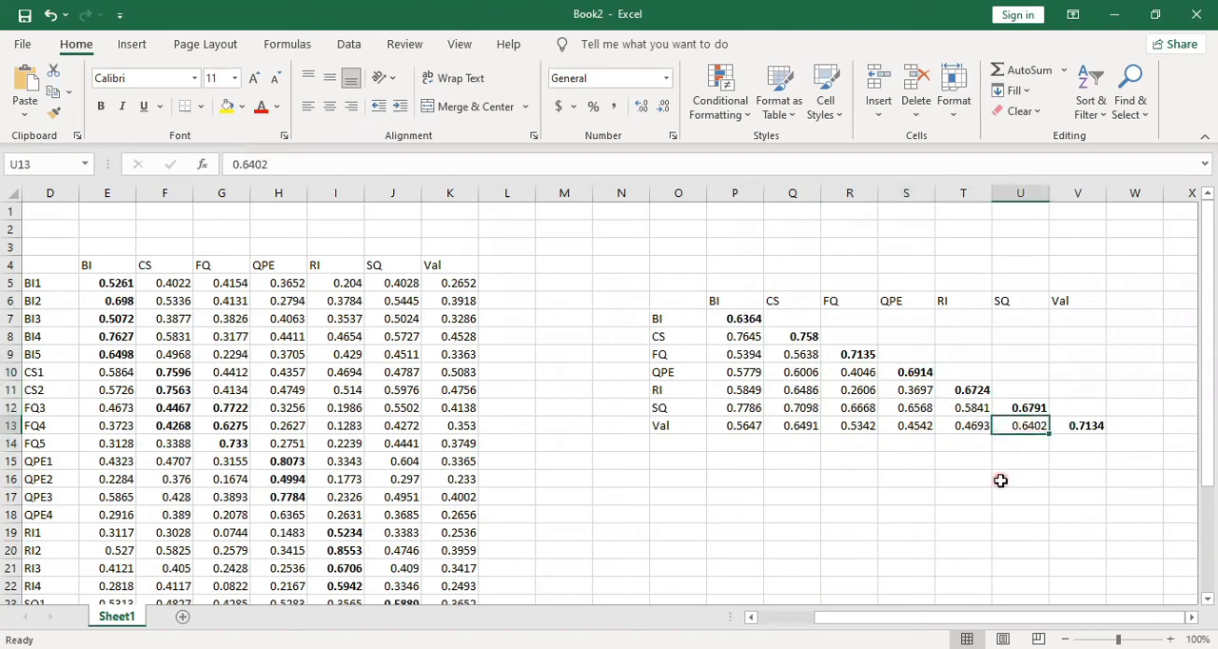
left_click(1000, 481)
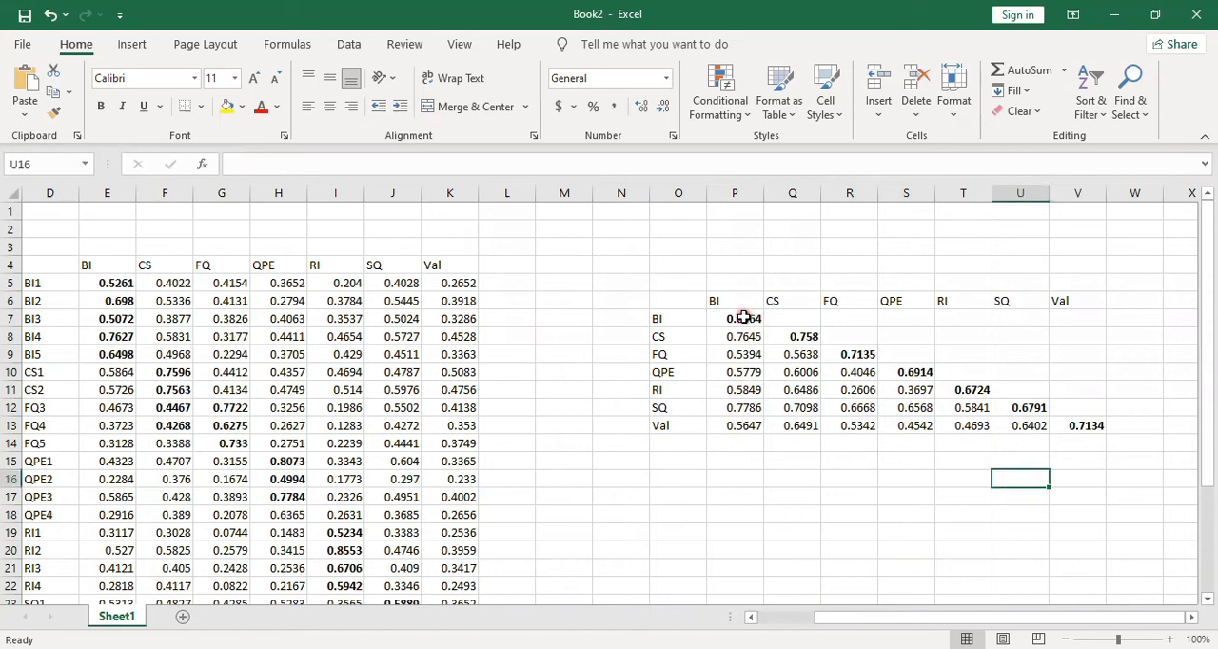
left_click(743, 318)
left_click_drag(740, 352, 752, 434)
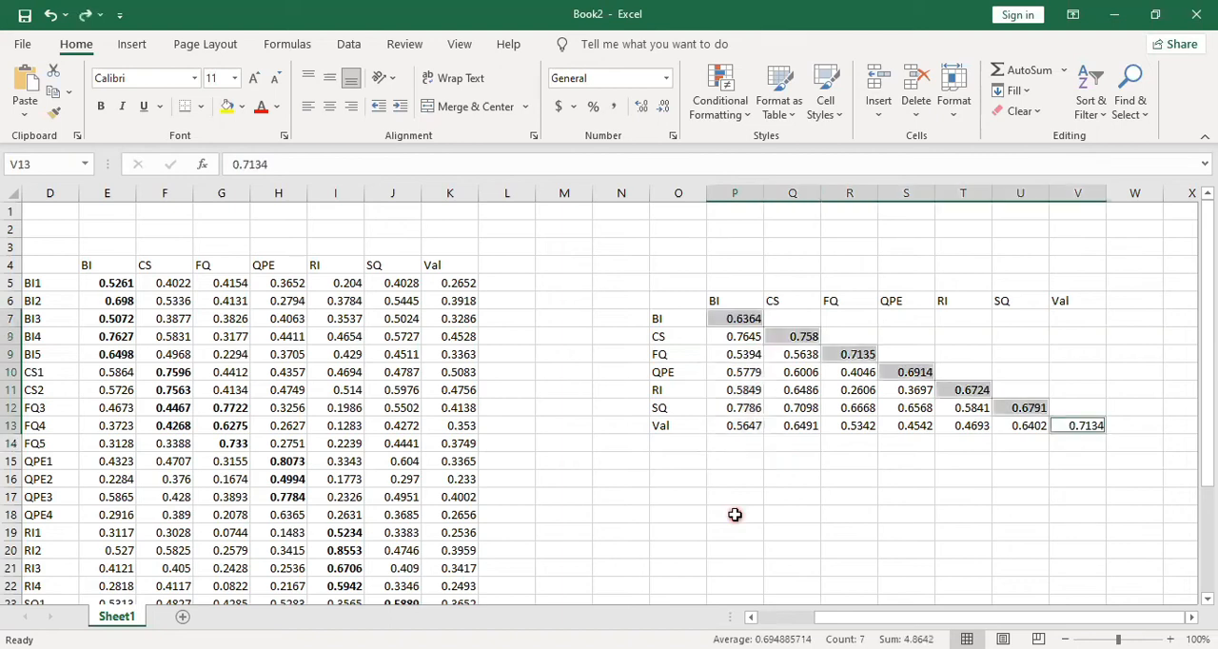
Reapply bold to the diagonal cells P7 to V13 and compare the CS value in Q8 with its row and column
left_click(100, 106)
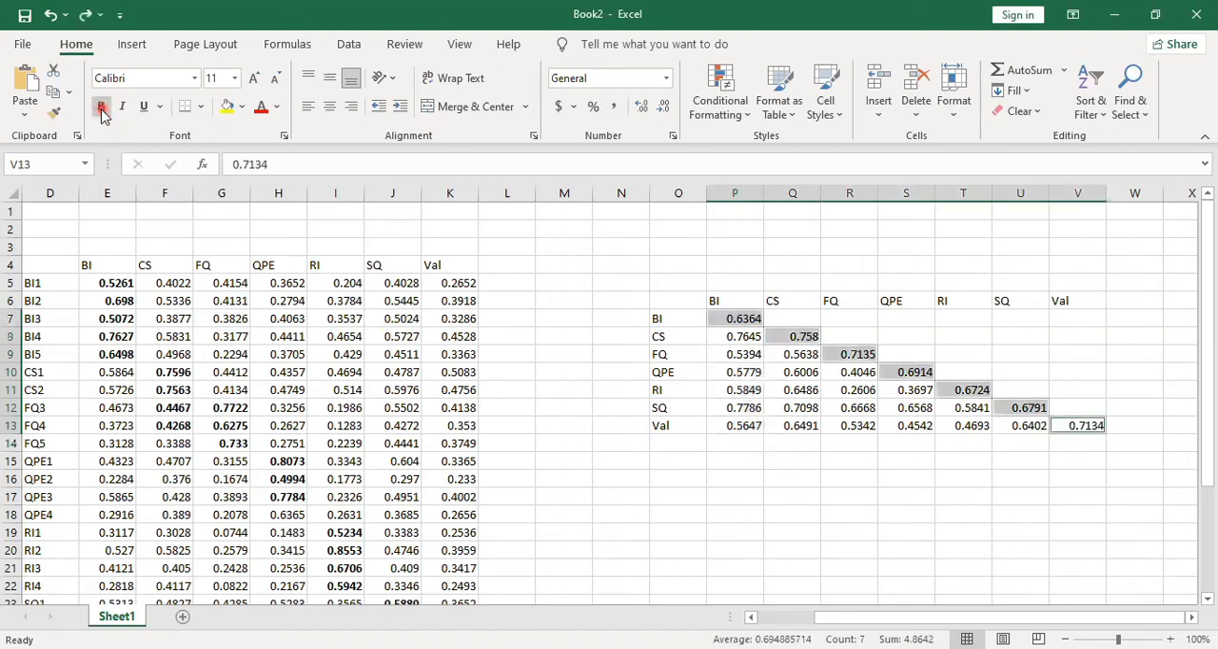
left_click(735, 479)
left_click(797, 336)
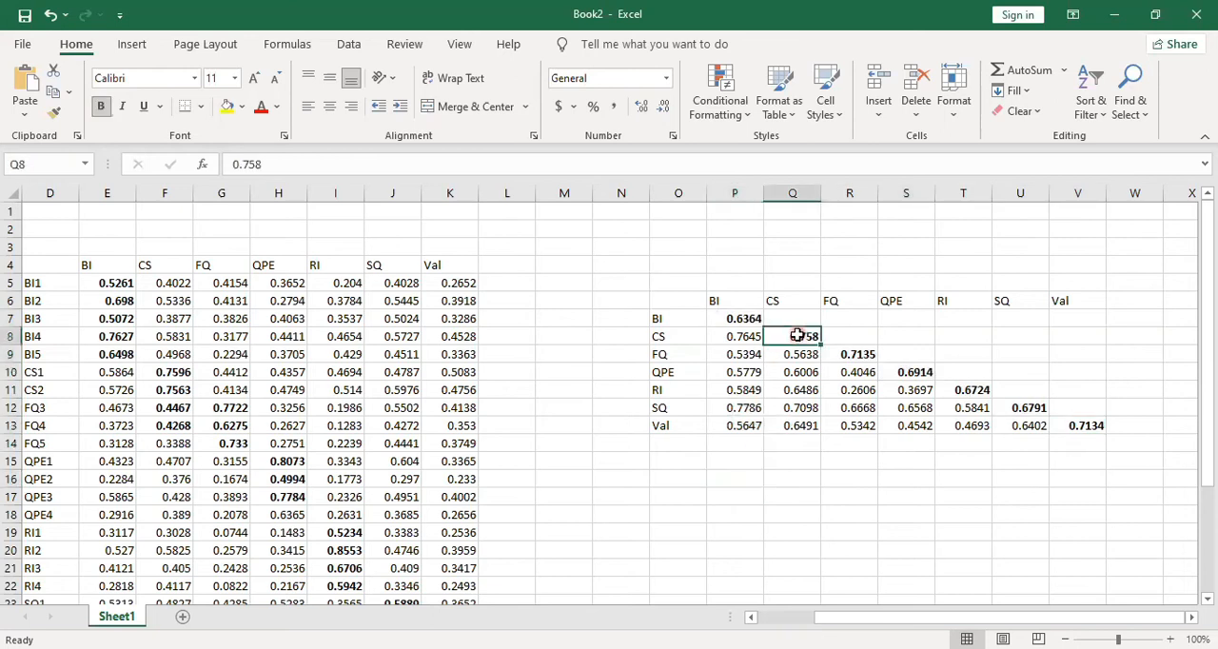
left_click(741, 336)
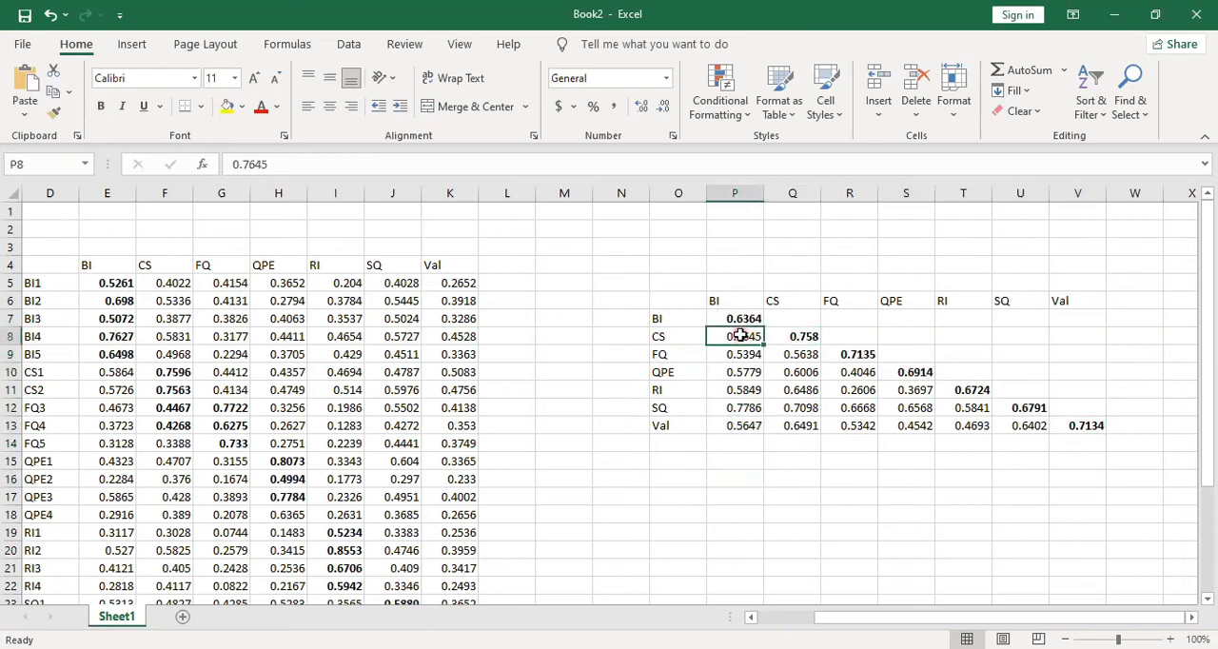
left_click_drag(802, 337, 804, 428)
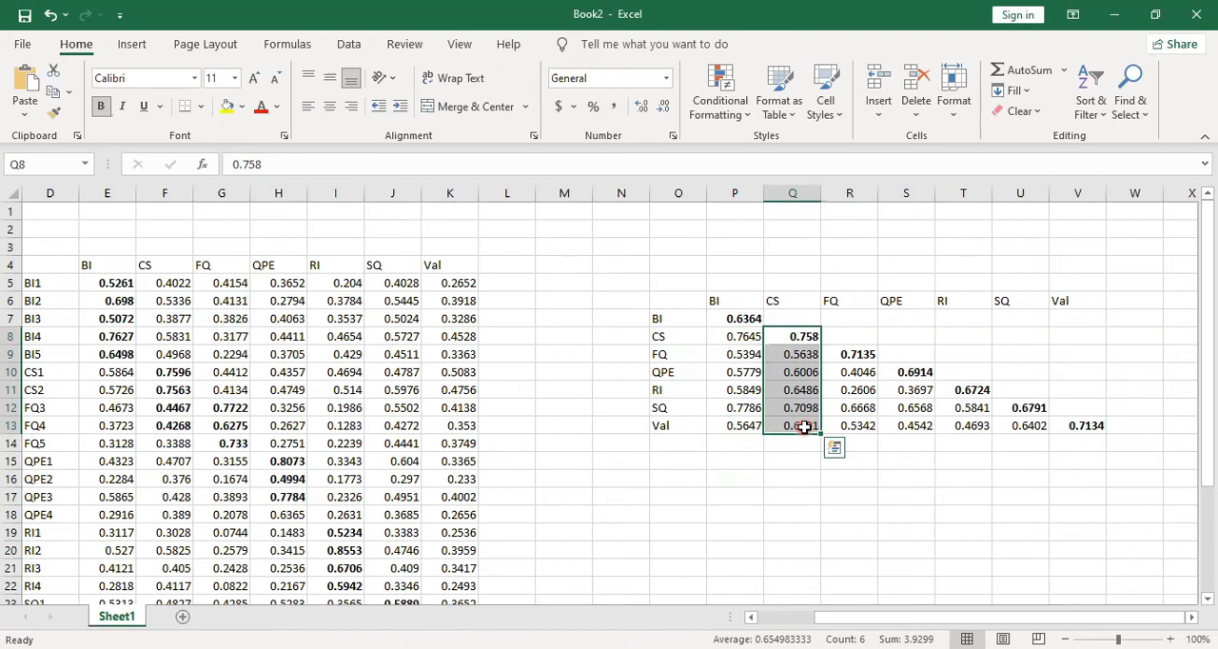
Undo the bold formatting of the Fornell-Larcker diagonal and redo it
key("ctrl+z")
left_click(824, 501)
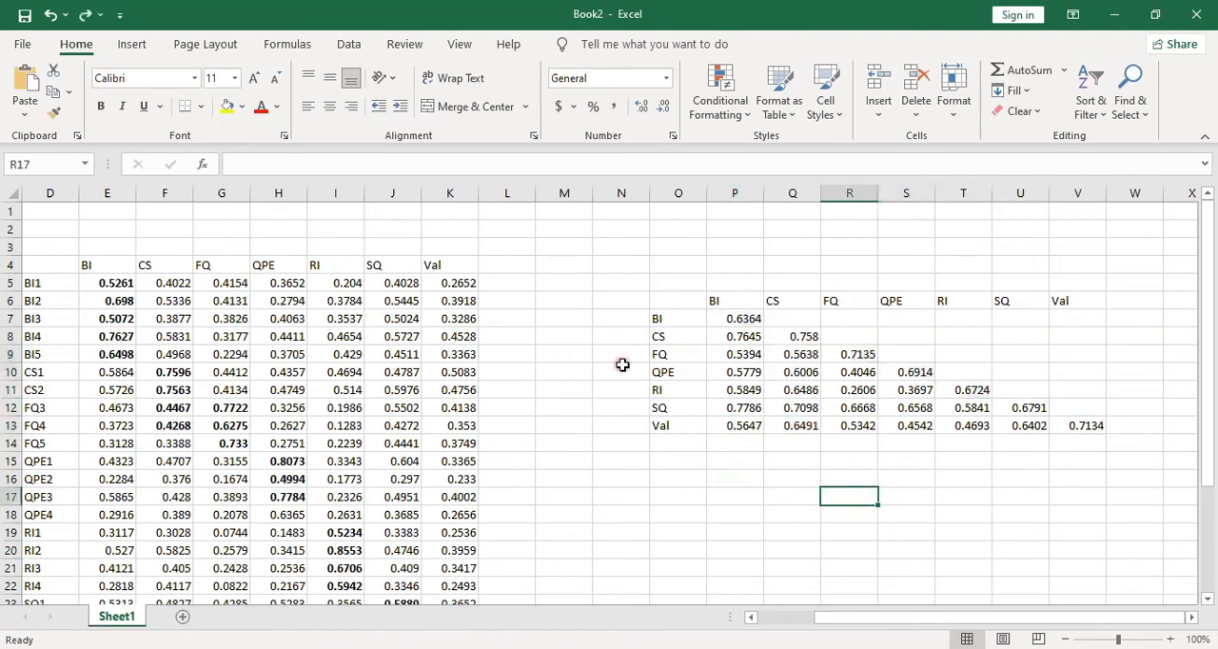
key("ctrl+y")
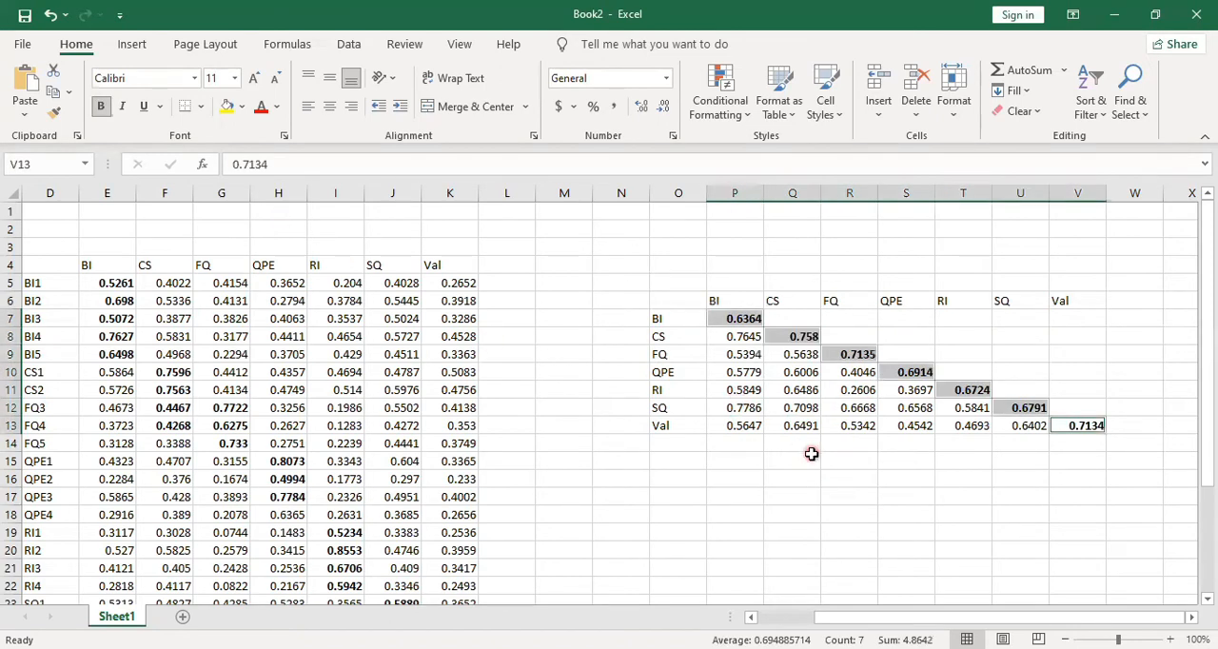
left_click(811, 454)
Compare the FQ diagonal value in R9 with the correlations below it and in its row
left_click(847, 356)
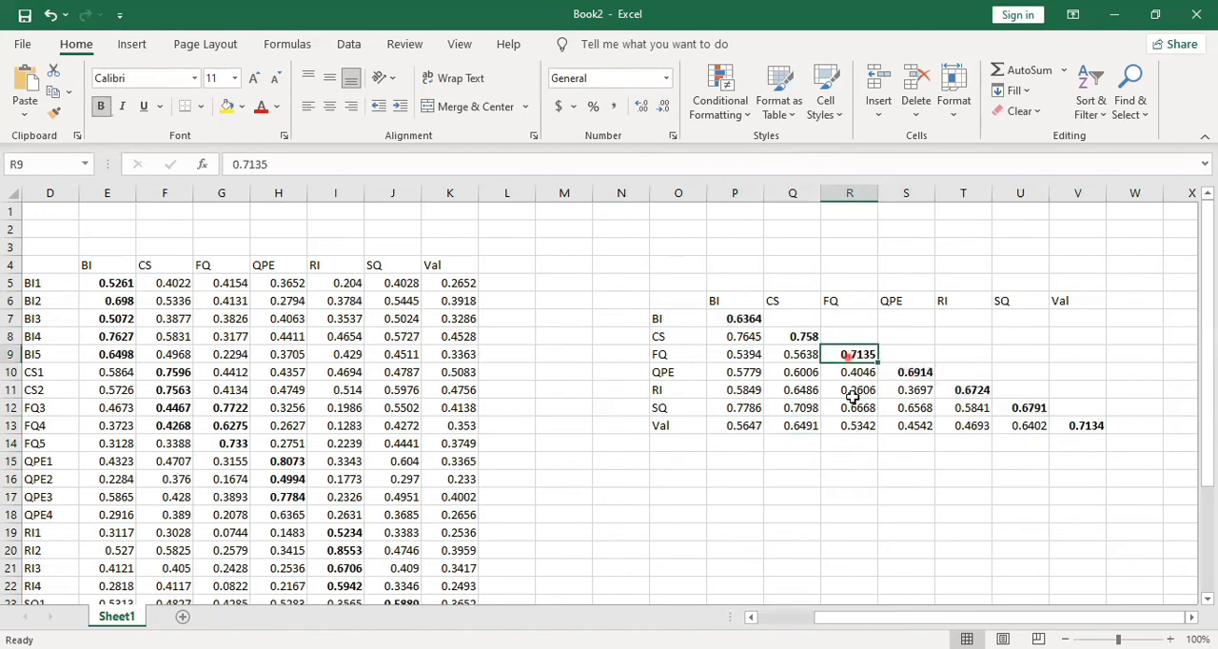
left_click_drag(853, 398, 854, 422)
left_click(849, 478)
left_click_drag(848, 354, 734, 351)
left_click(853, 509)
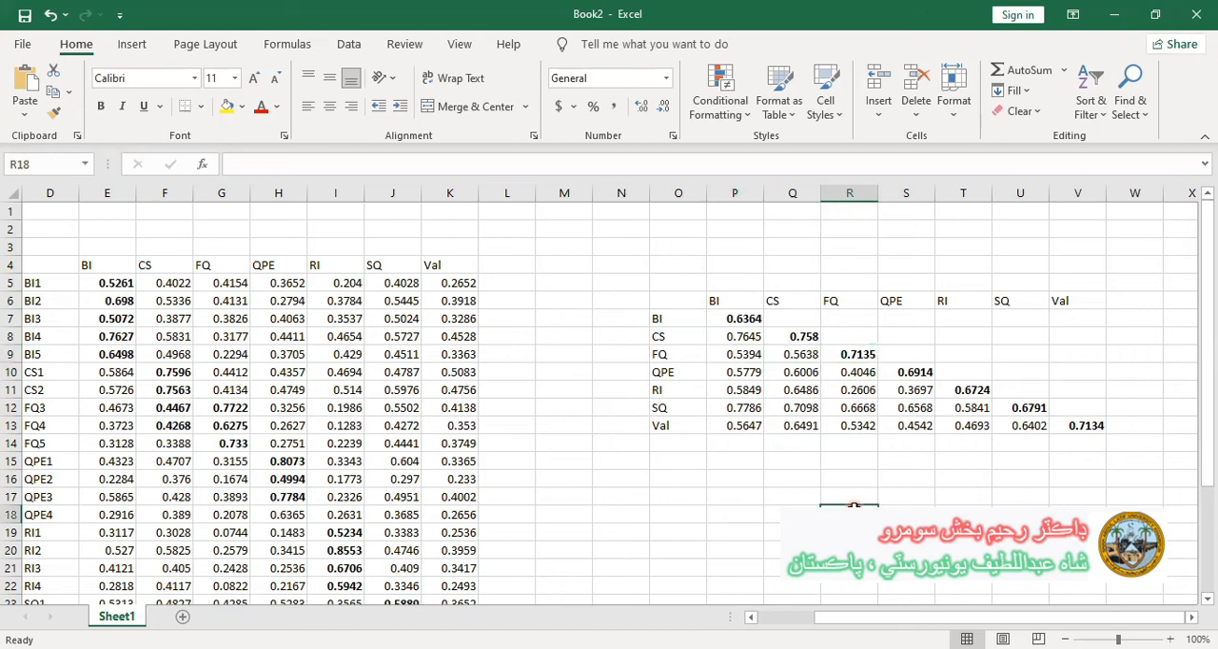
Compare the QPE and RI diagonal values in S10 and T11 with the correlations in their columns and rows
left_click_drag(907, 373, 914, 427)
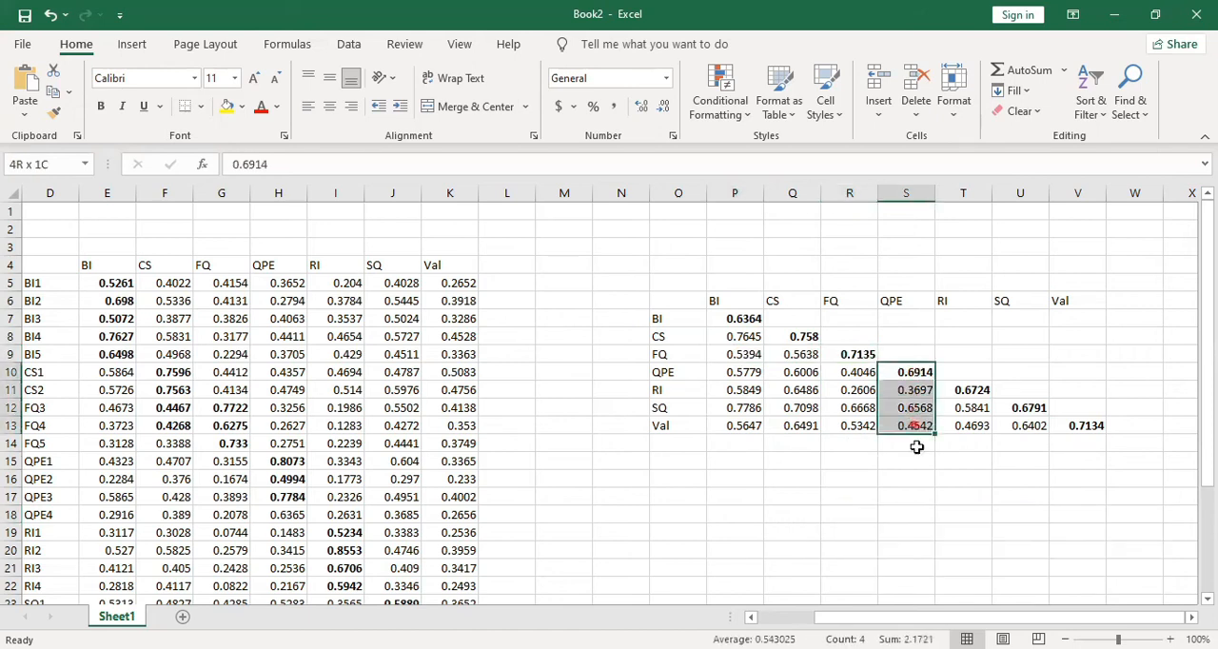
left_click(915, 393)
left_click_drag(912, 372, 760, 373)
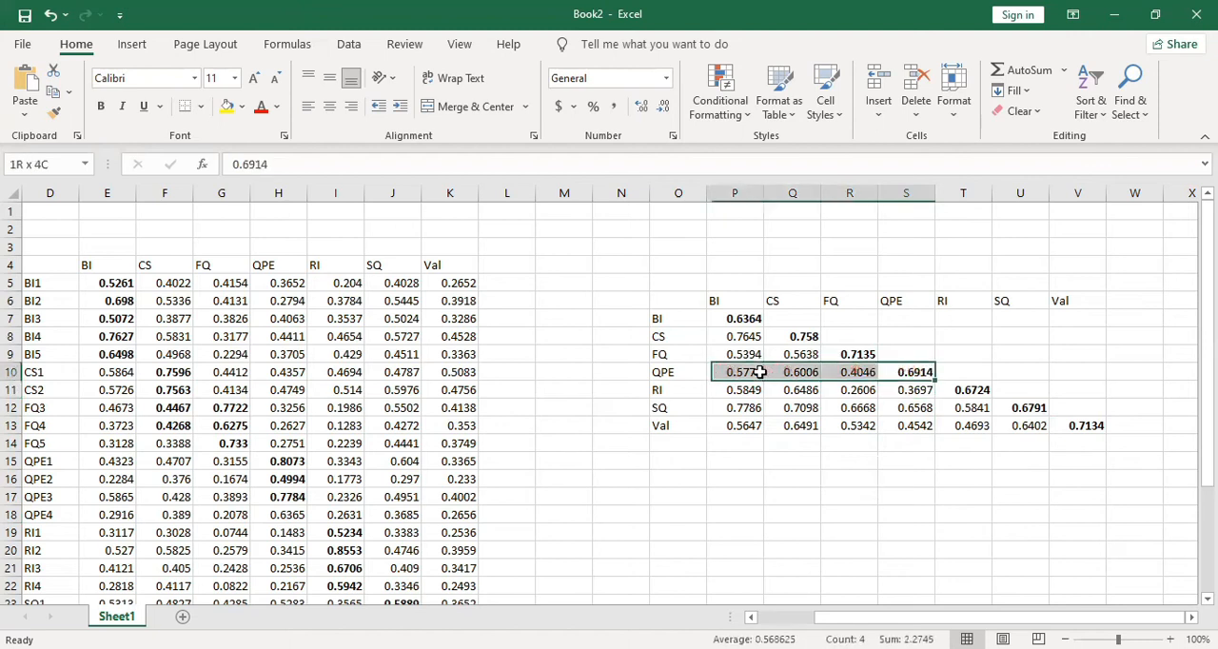
left_click(943, 502)
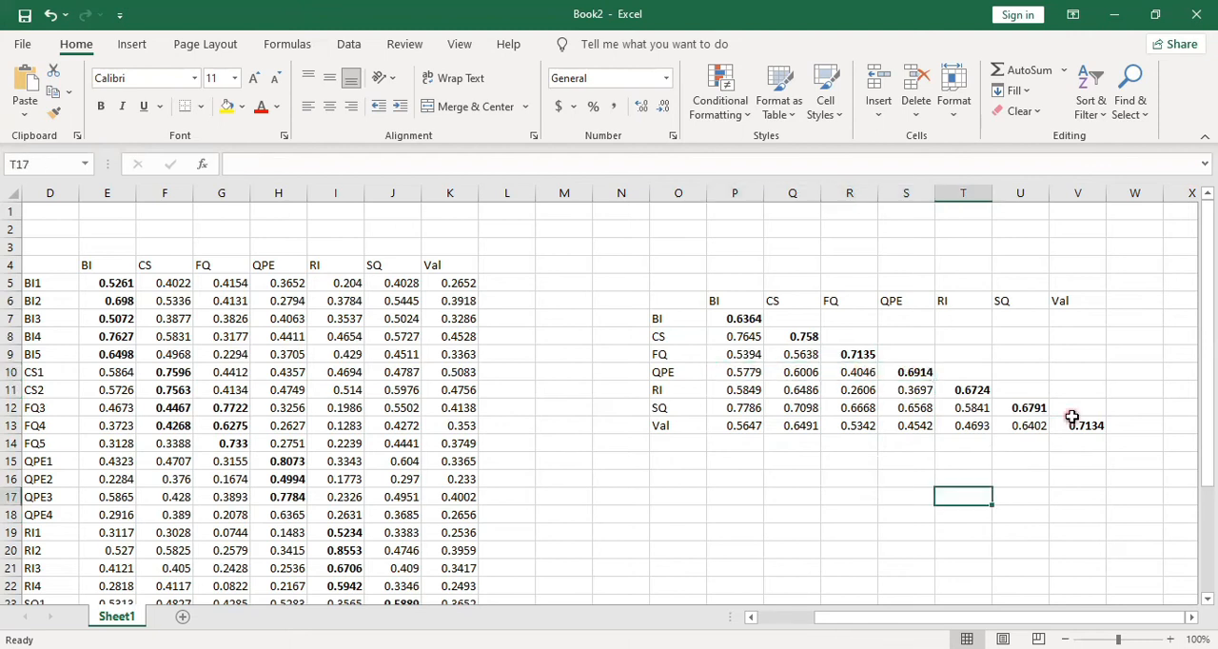
left_click_drag(965, 392, 965, 427)
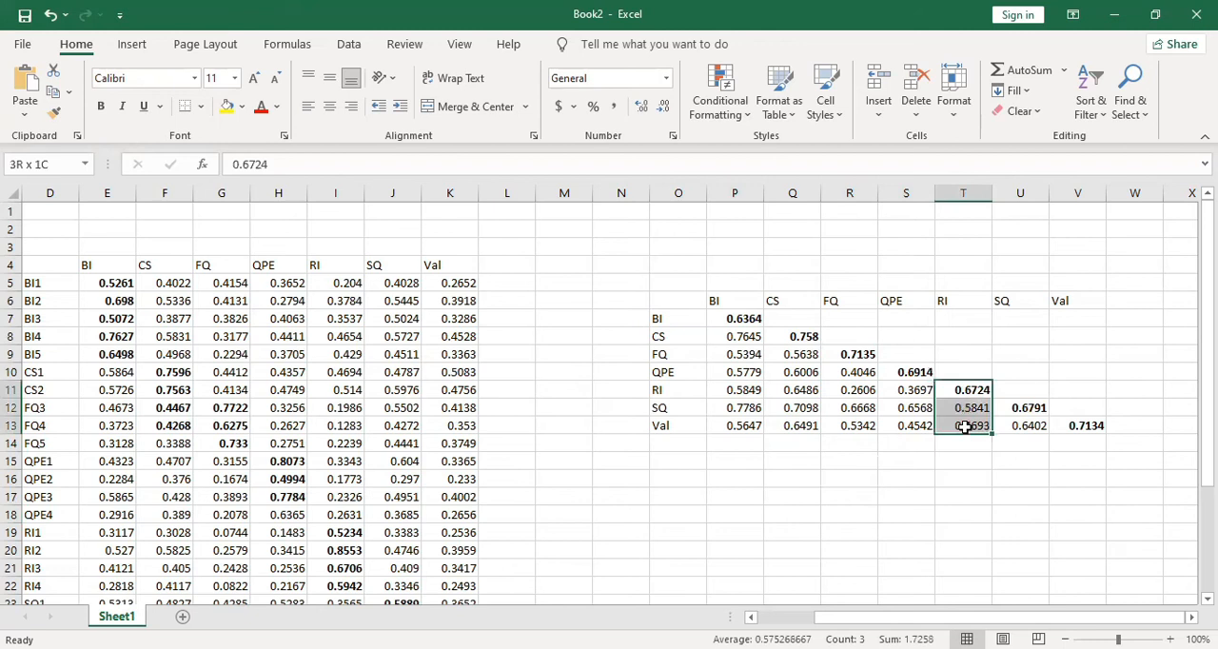
left_click(957, 390)
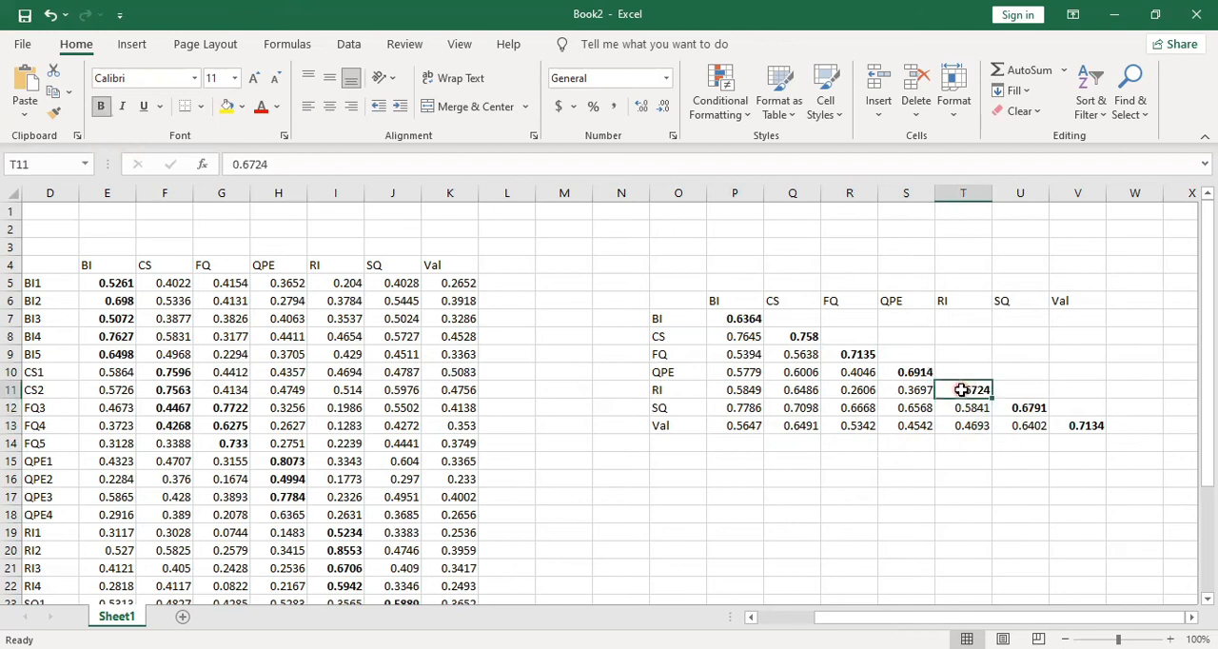
left_click_drag(892, 396, 743, 394)
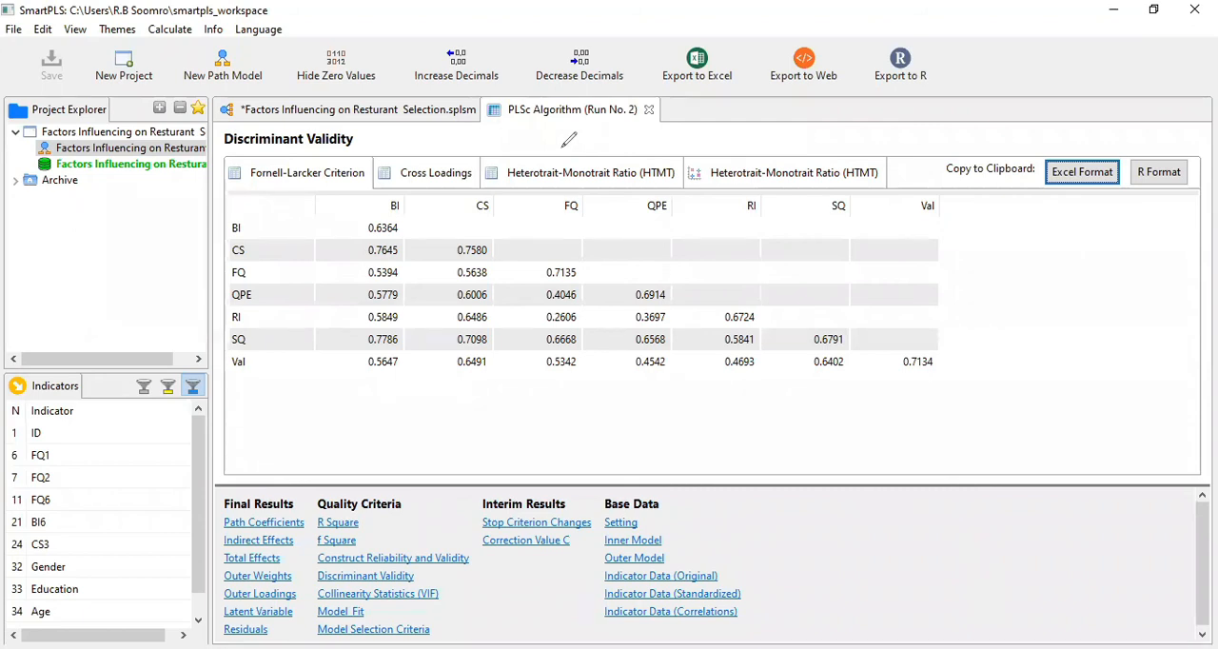
In SmartPLS, examine the Heterotrait-Monotrait Ratio (HTMT) of the constructs as a table and as a bar chart
left_click(674, 454)
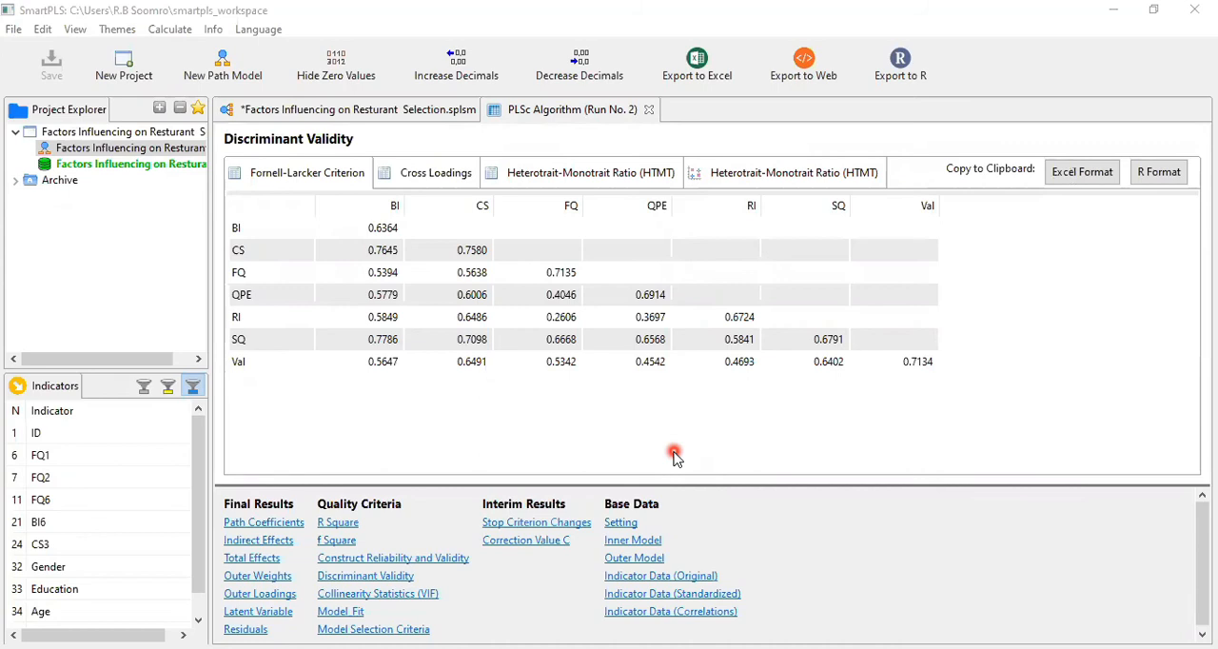
left_click(608, 169)
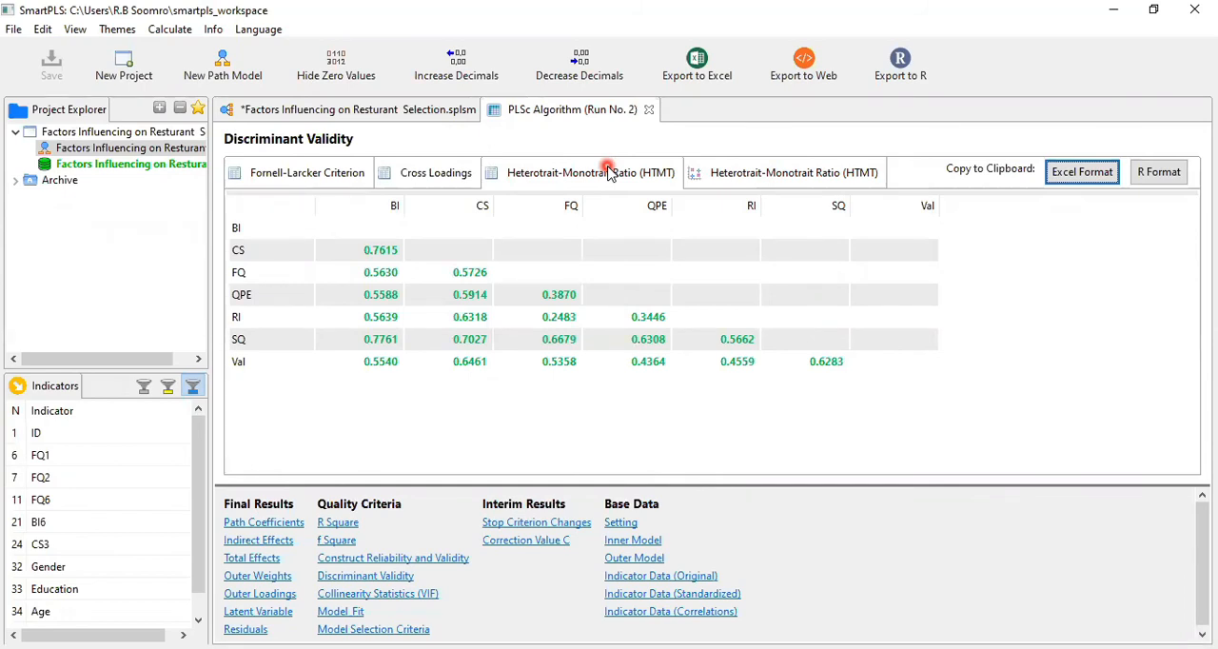
left_click(766, 174)
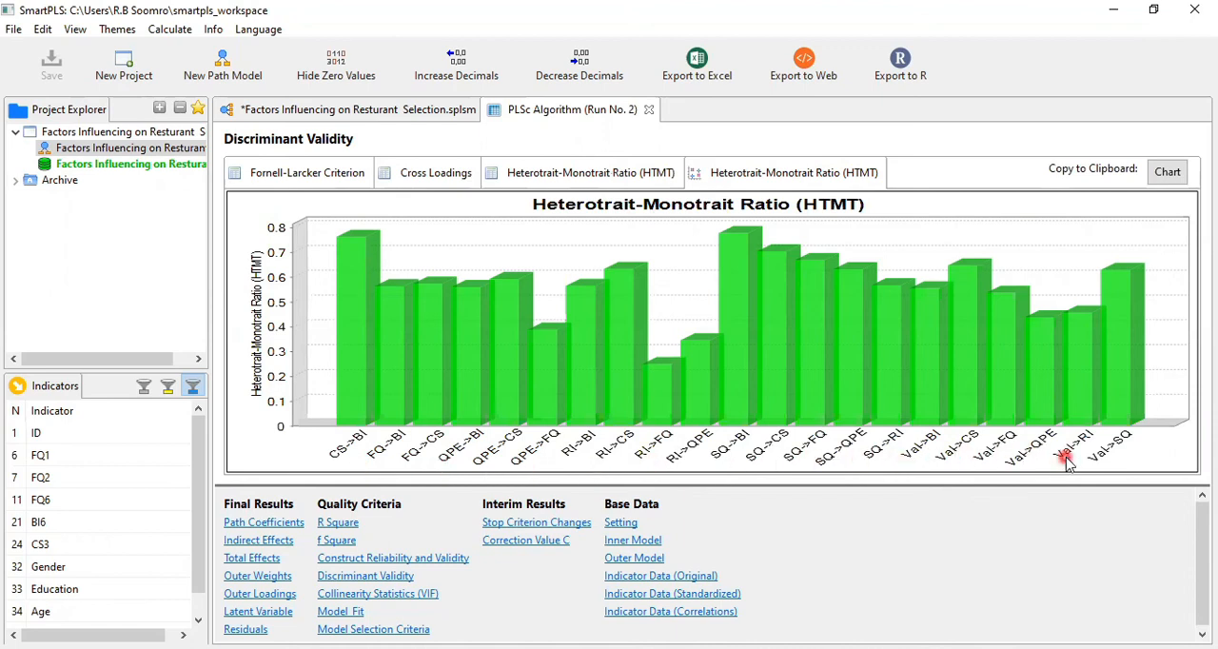
mouse_move(490, 381)
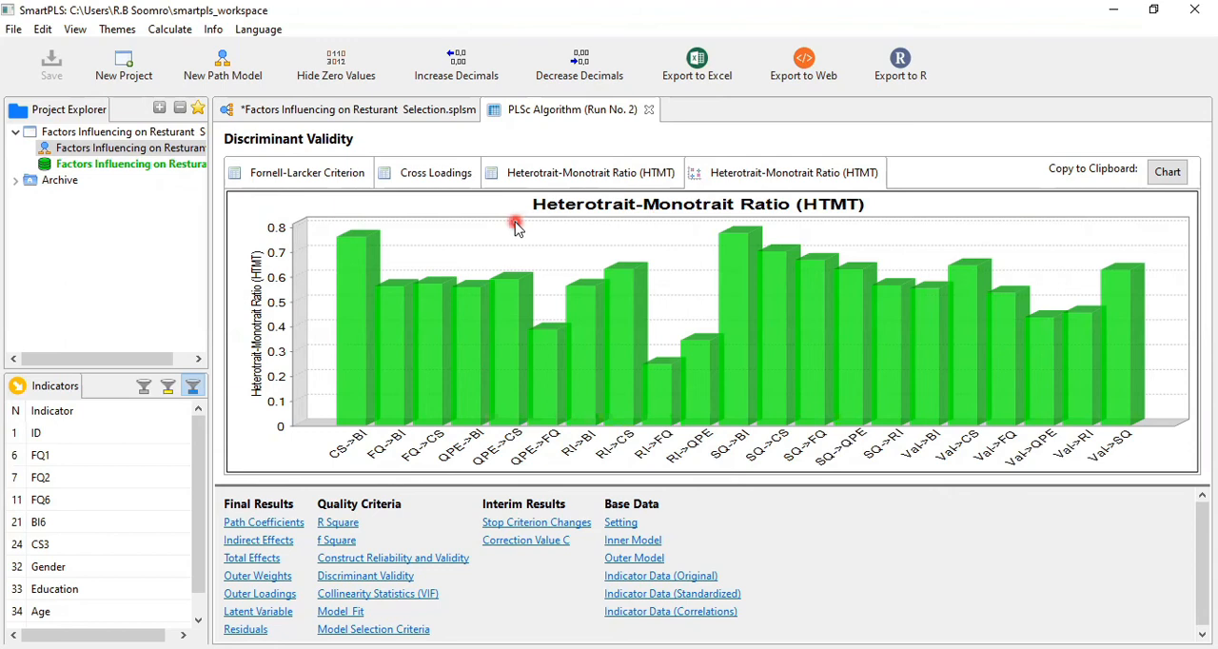
Review the Fornell-Larcker Criterion, Cross Loadings and HTMT tables of the discriminant validity results once more
left_click(316, 177)
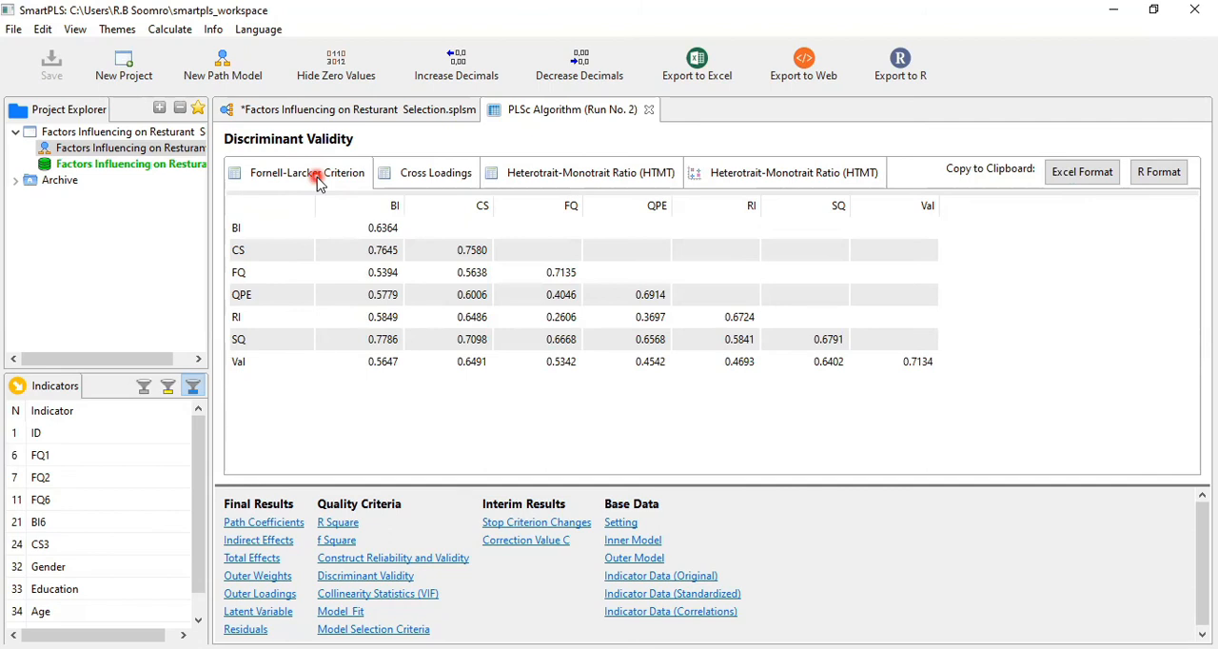
left_click(405, 171)
left_click(325, 179)
left_click(557, 174)
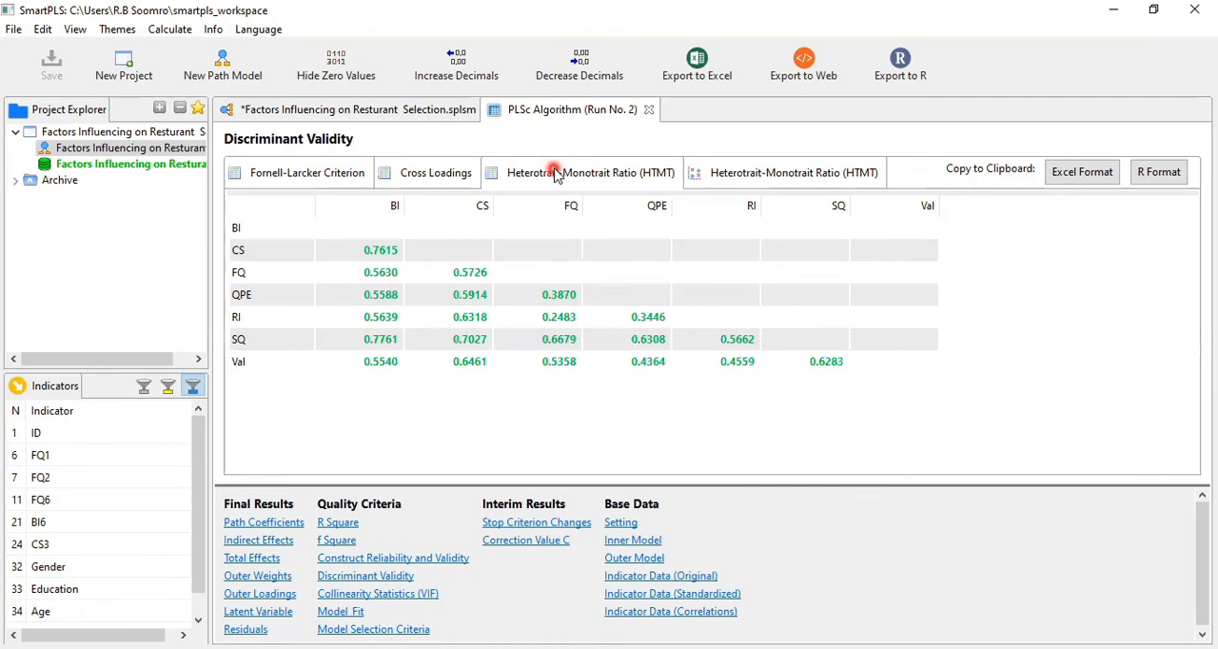
Recheck the construct reliability and discriminant validity results and open the Collinearity Statistics (VIF) with the outer VIF values
left_click(370, 560)
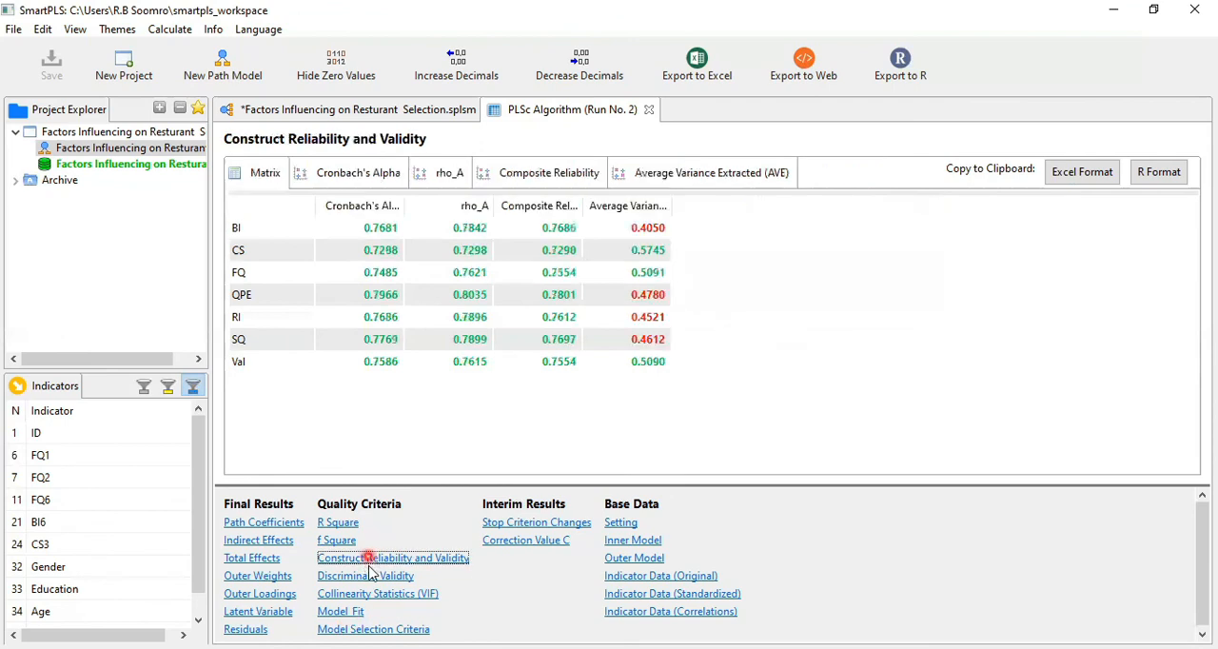
left_click(372, 582)
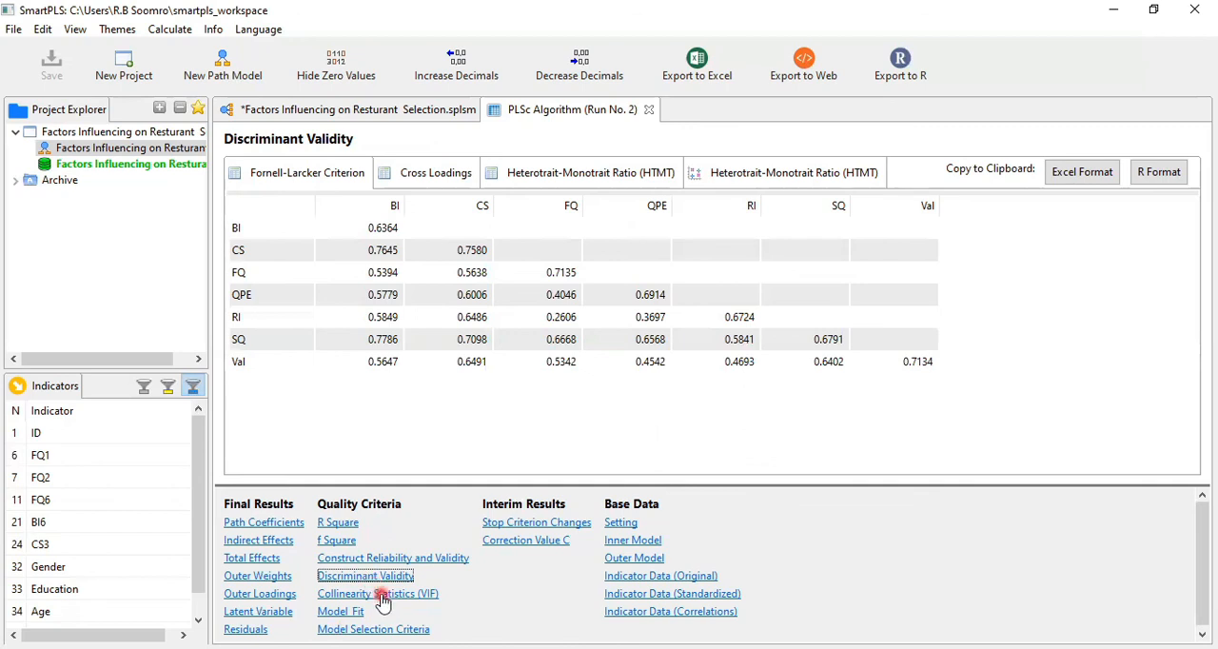
left_click(380, 596)
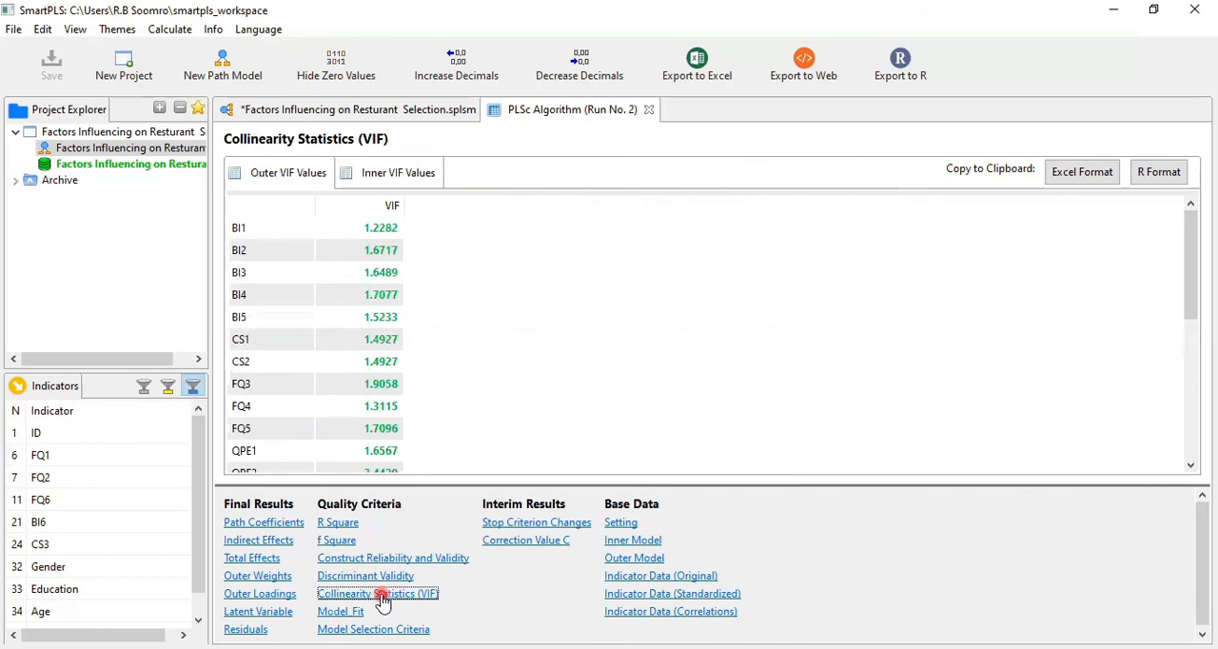